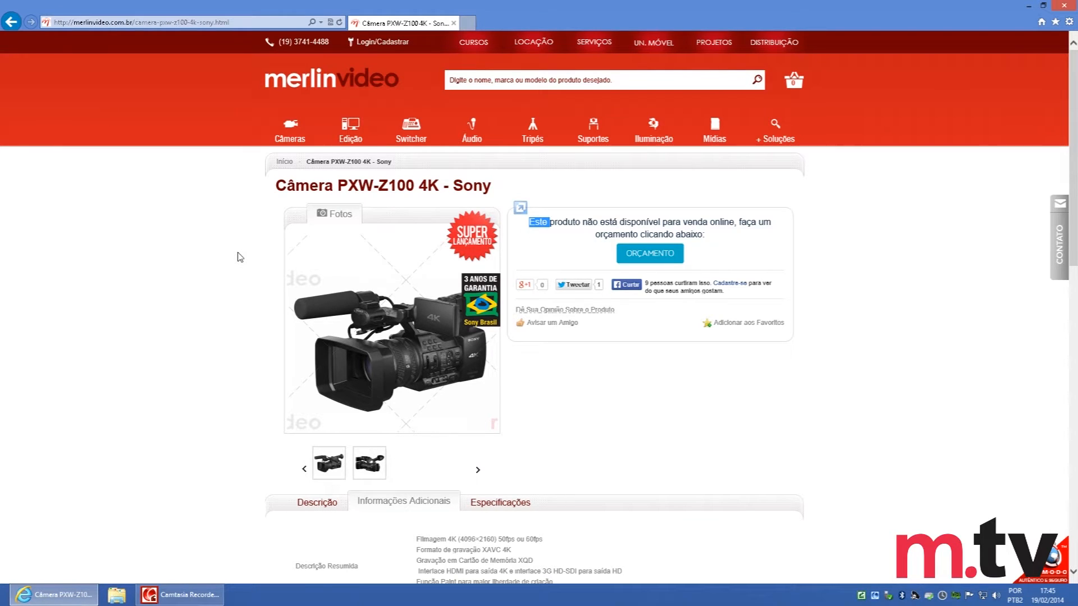
- Examine the Sony PXW-Z100 camera's photo and its 4K recording resolution in the additional product information
mouse_move(353, 306)
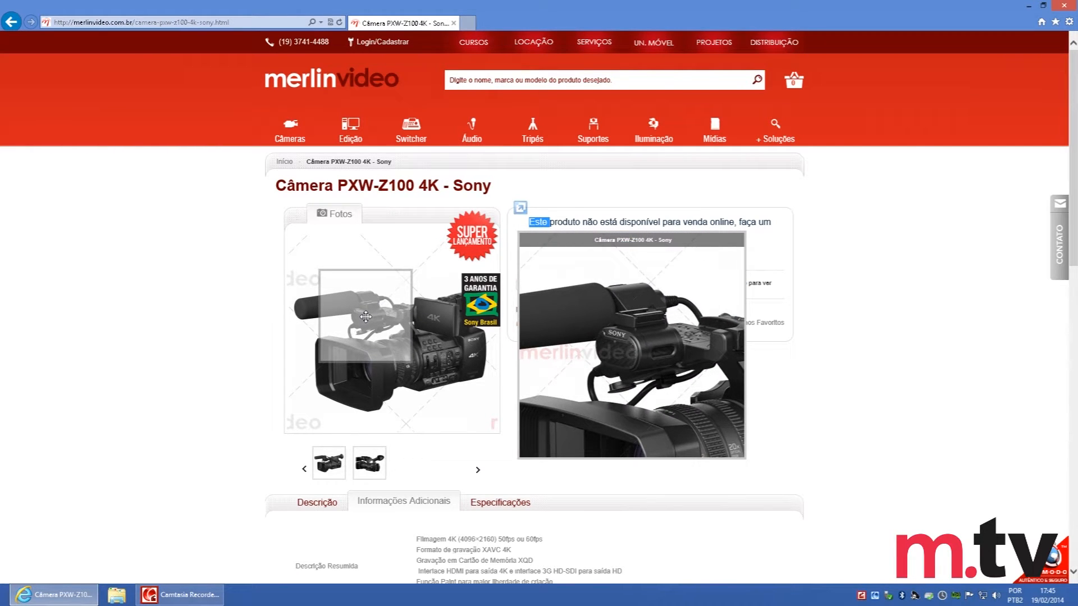
double_click(464, 538)
scroll(438, 533, down, 3)
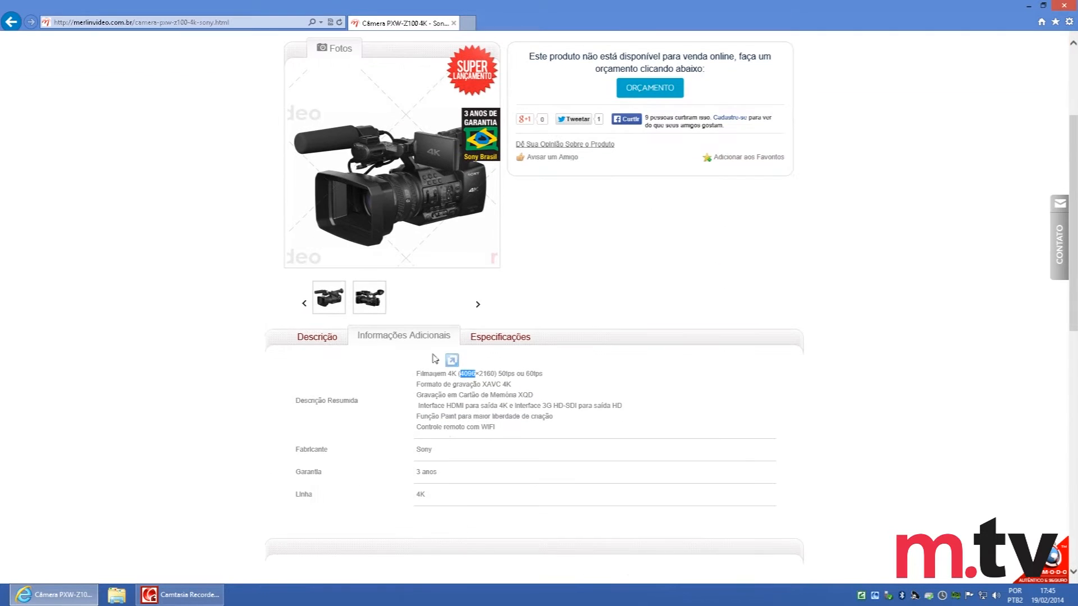
double_click(486, 373)
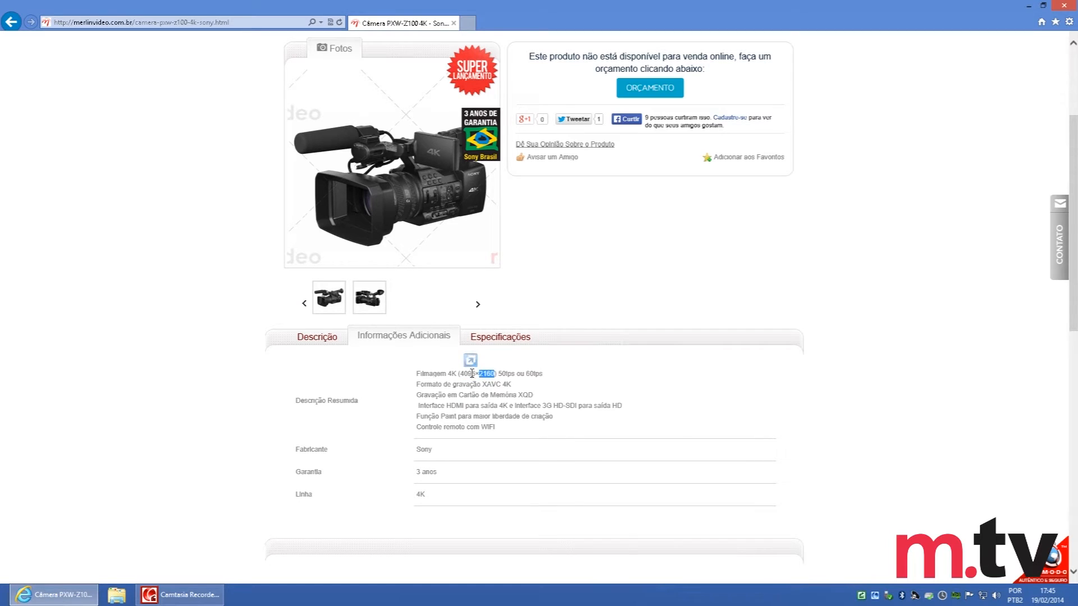
drag(459, 373, 484, 380)
scroll(474, 377, up, 3)
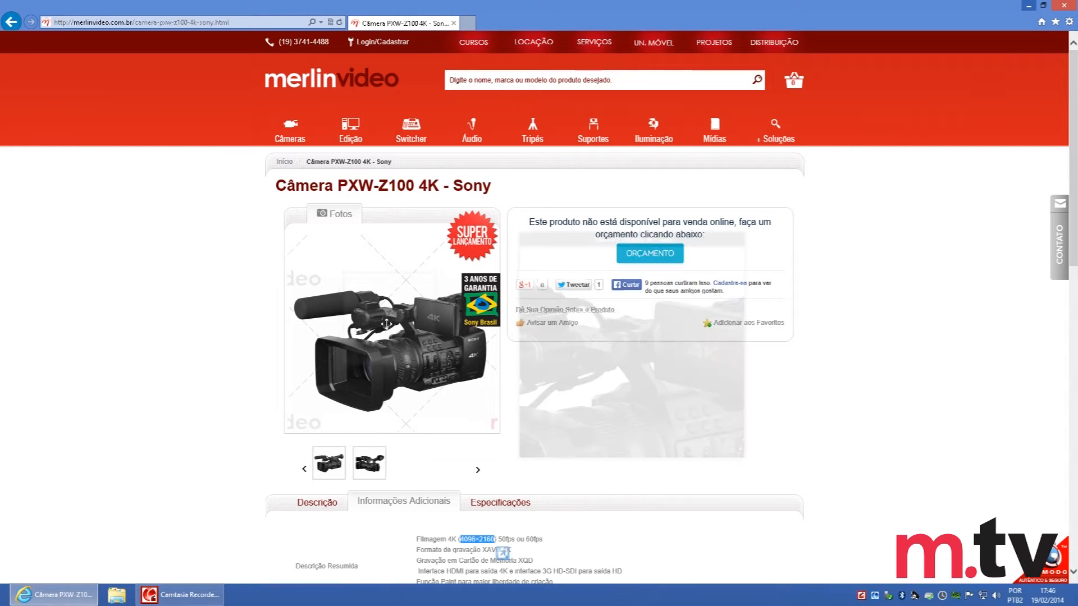
- Review the camera's short description, covering the 4K filming and HDMI interface entries, and look at its photo
scroll(373, 337, down, 3)
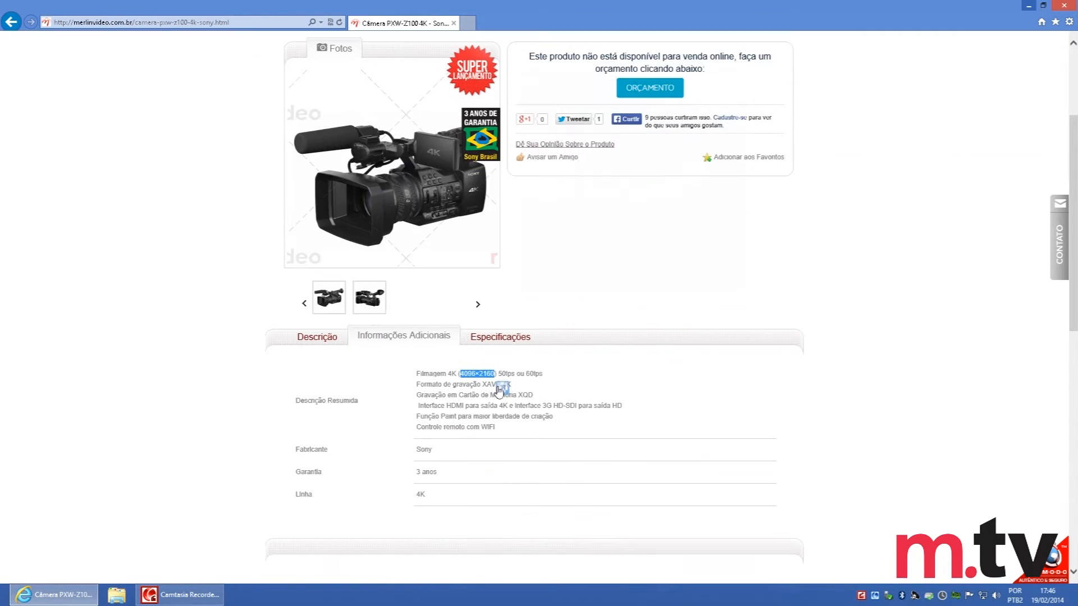
click(440, 372)
double_click(440, 371)
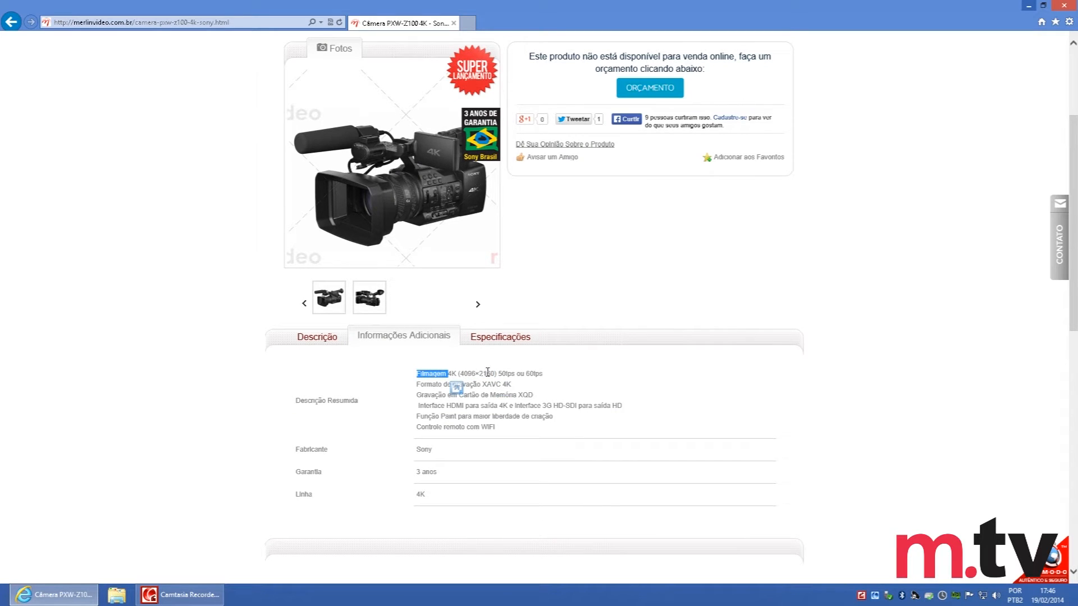
double_click(454, 405)
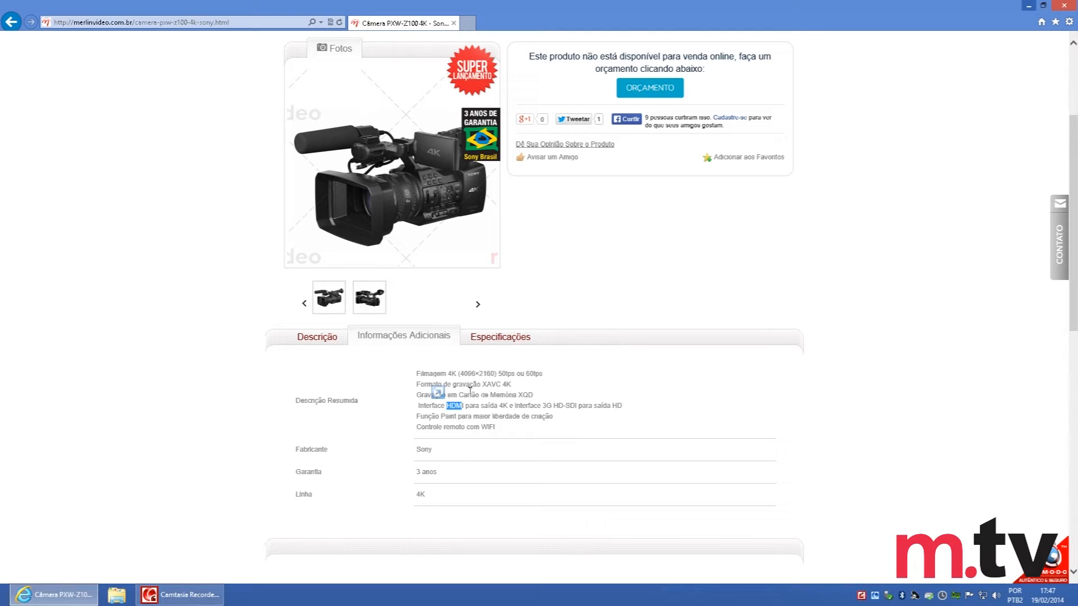
mouse_move(365, 183)
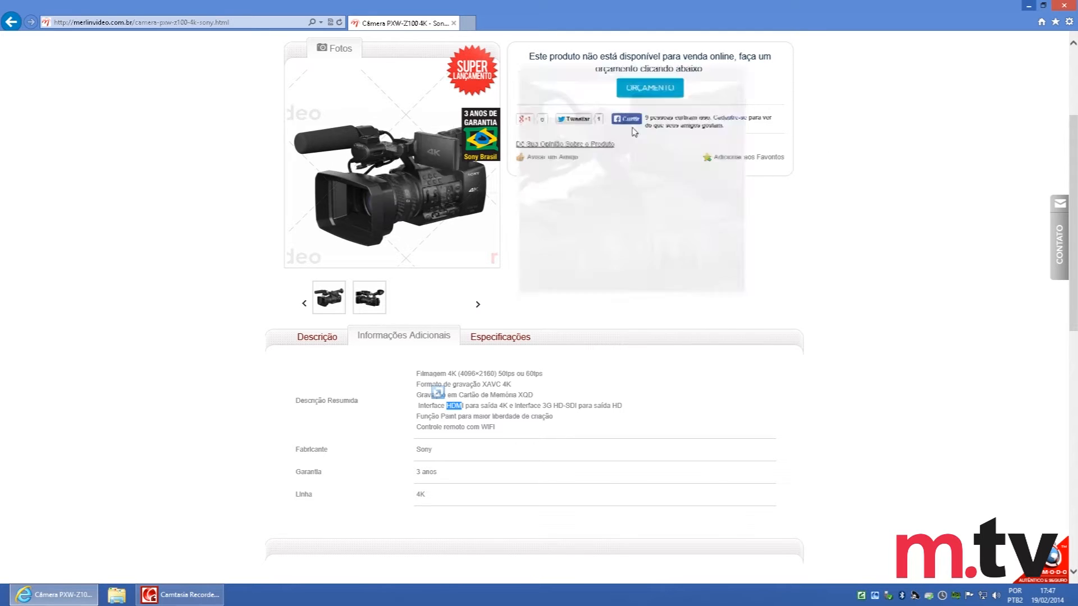
- Close the browser and check the computer's basic Windows system information
click(1058, 7)
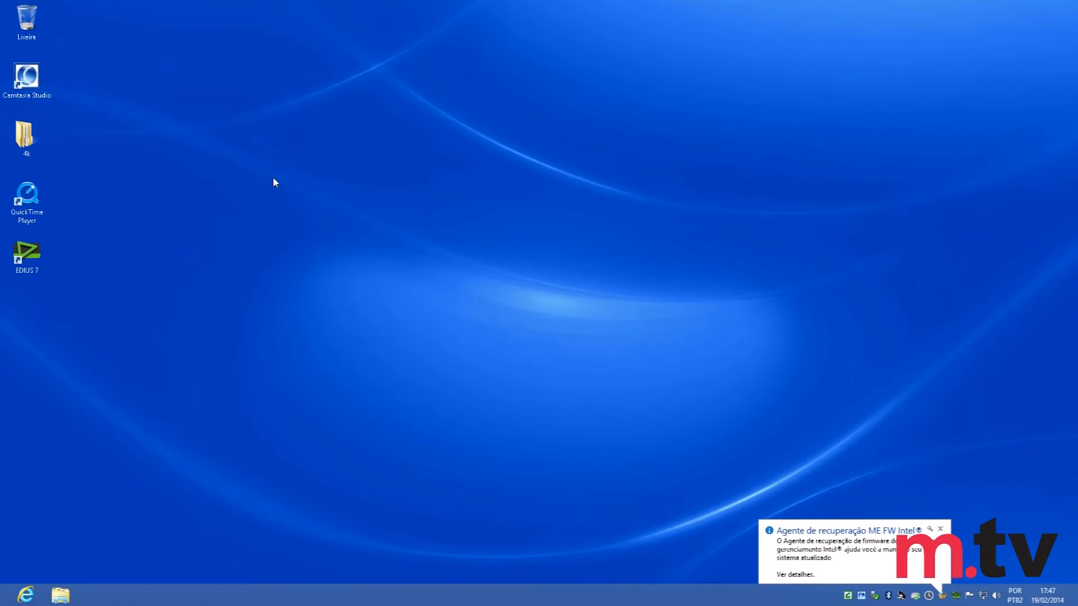
key(super+Pause)
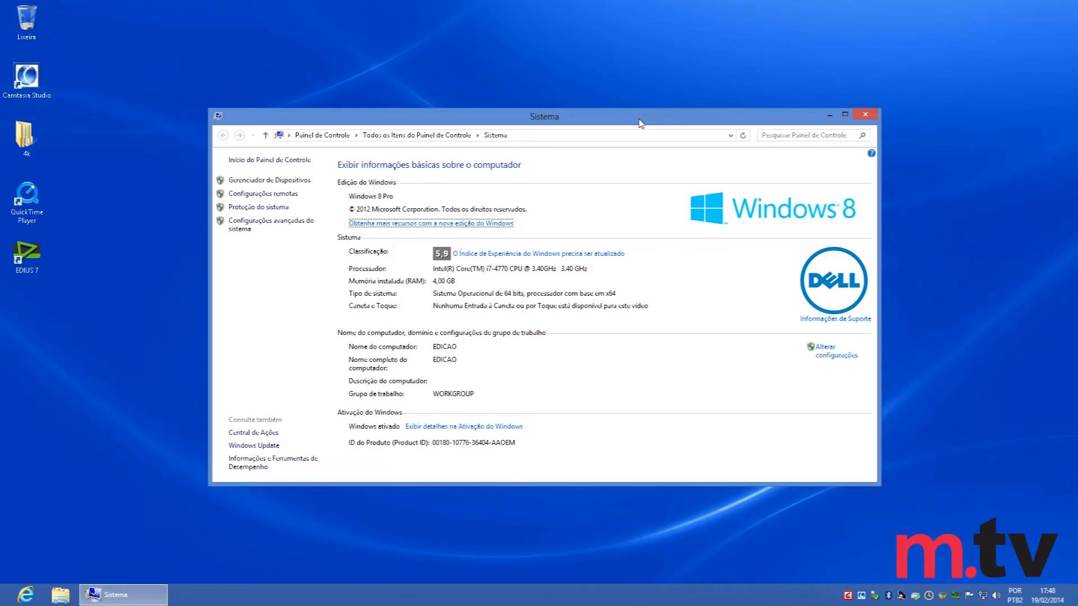
click(865, 116)
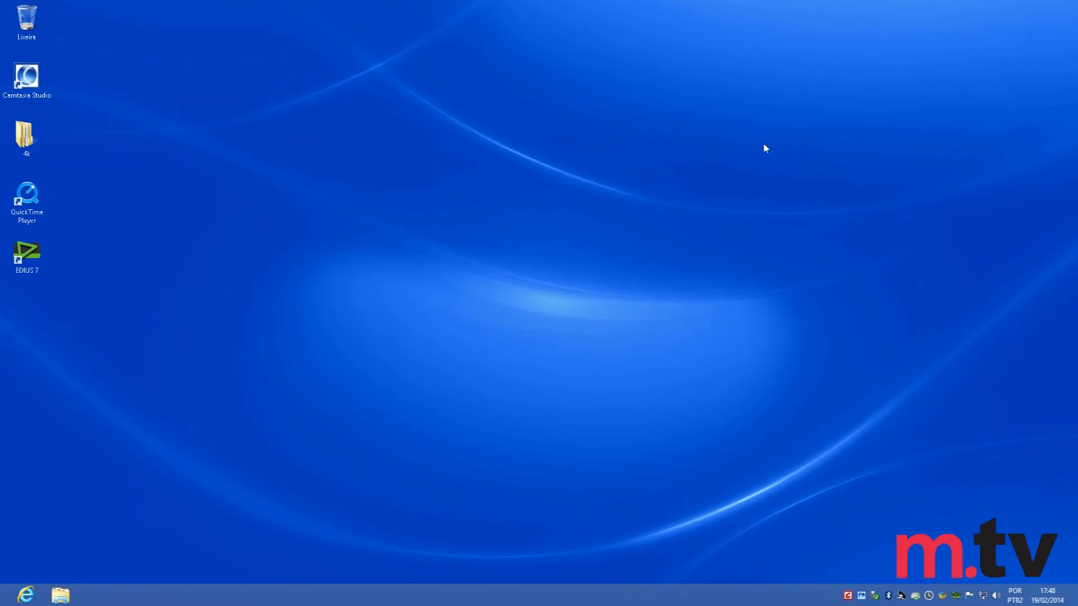
- Open the 4k folder on the desktop and go through z100 and XDROOT into the Clip folder
double_click(48, 143)
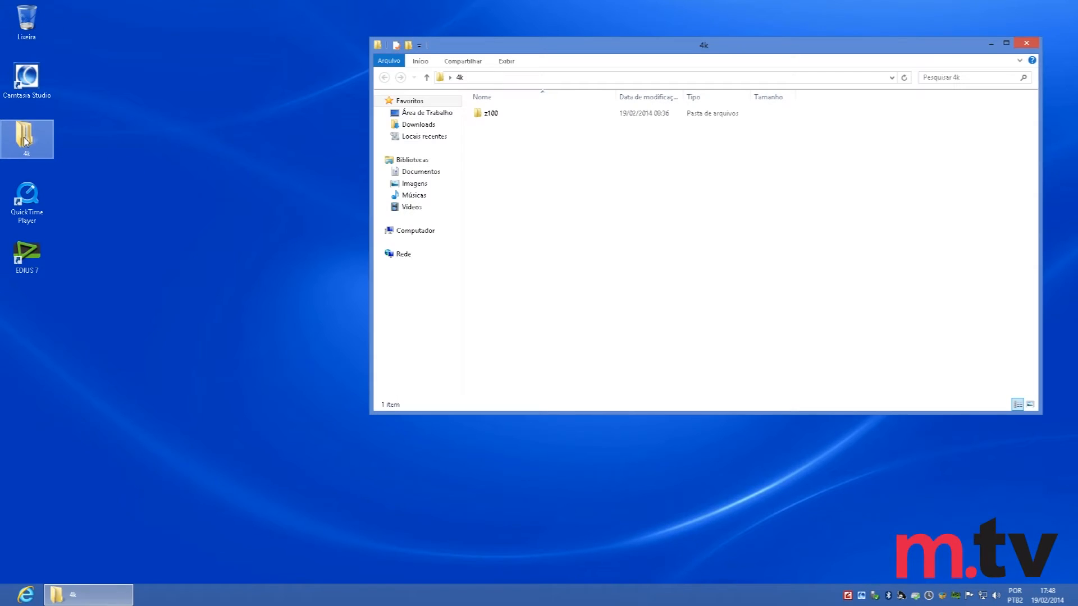
drag(654, 48, 443, 86)
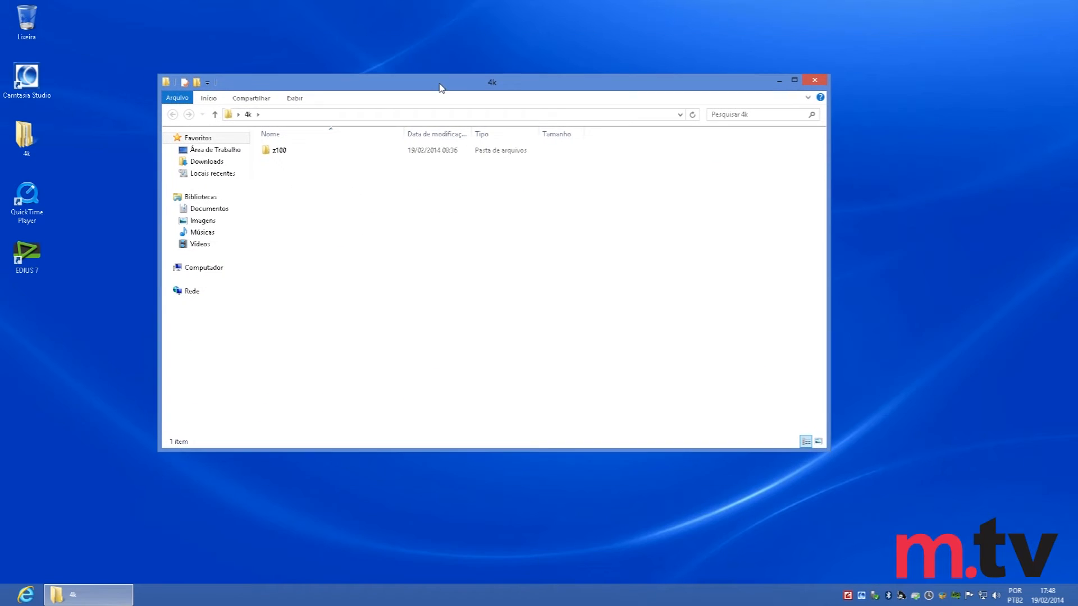
double_click(279, 151)
double_click(279, 151)
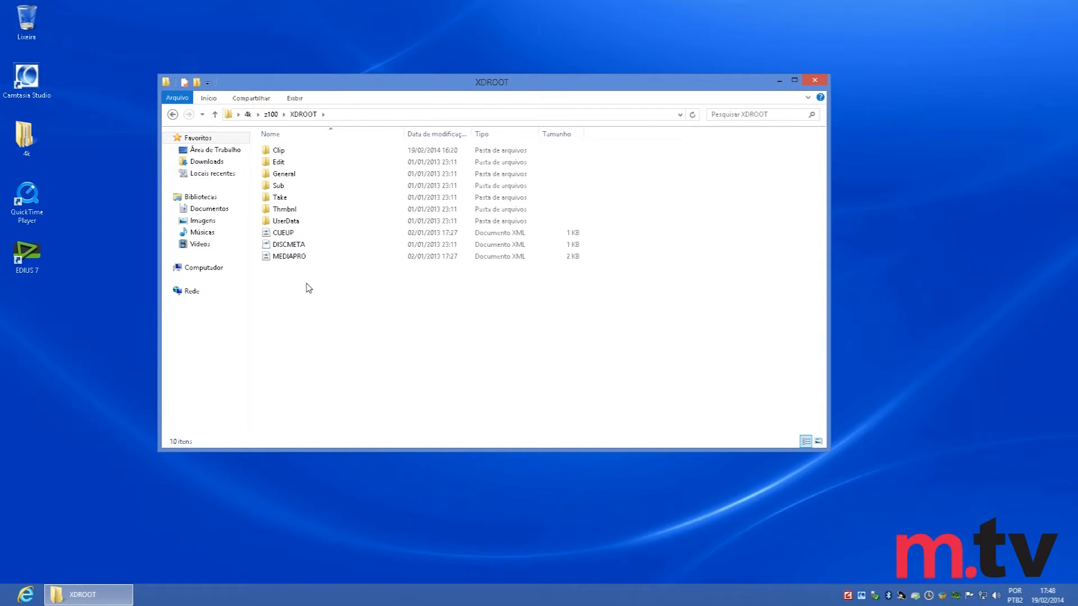
drag(373, 347, 275, 141)
click(313, 306)
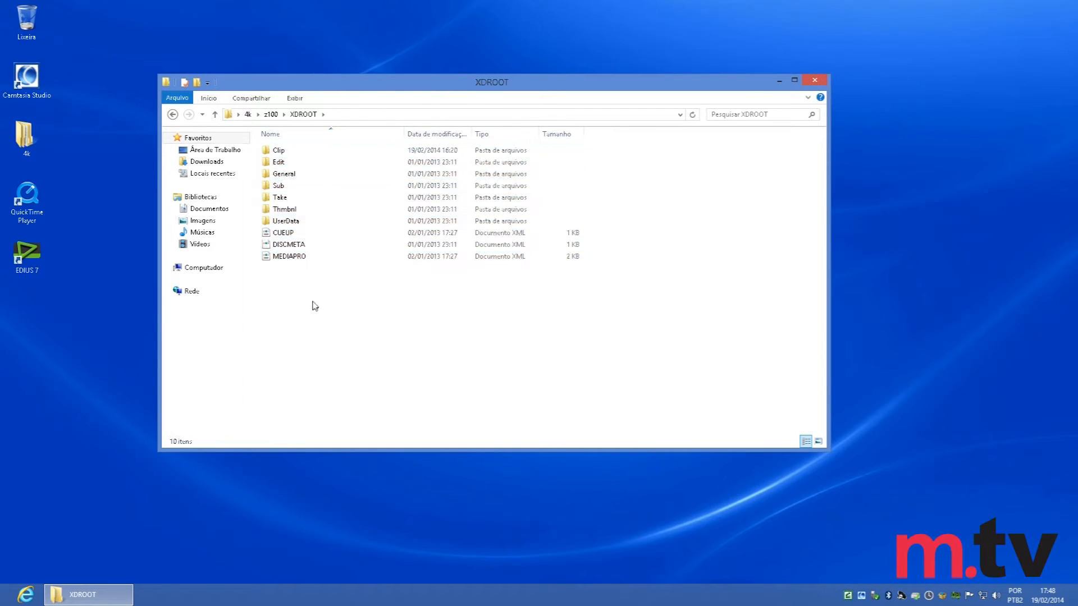
double_click(277, 150)
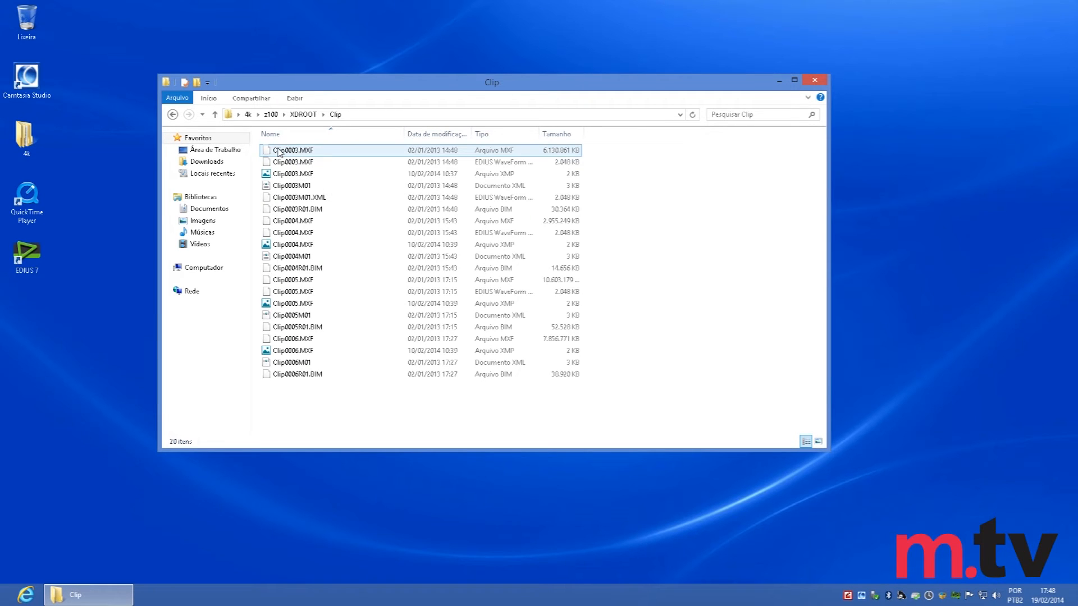
- Inspect the types and sizes of the camera clip files in the Clip folder, including Clip0003.MXF, and close the folder window
click(296, 164)
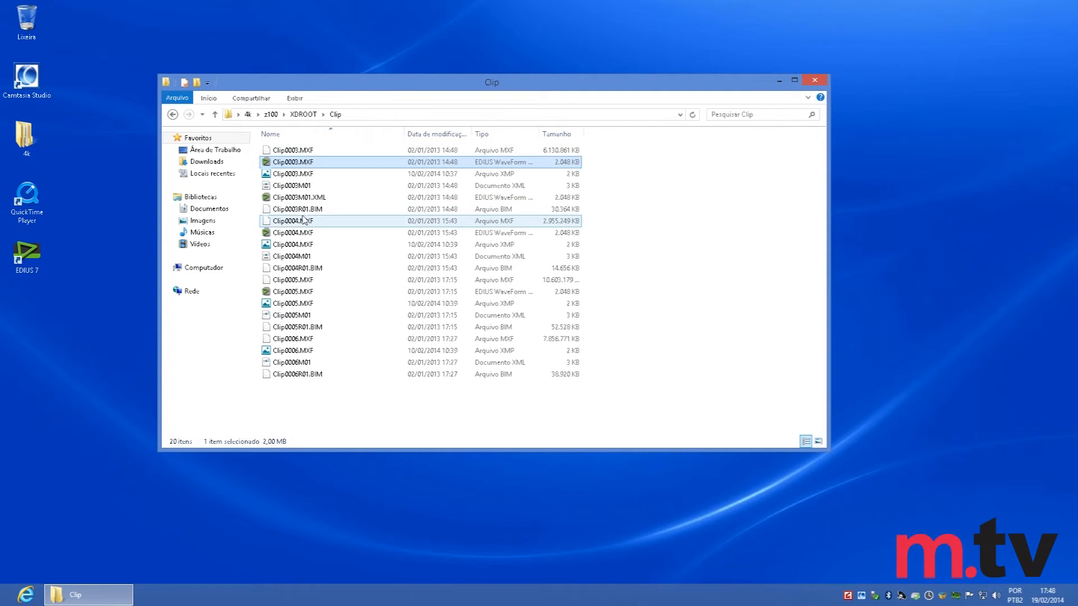
click(303, 198)
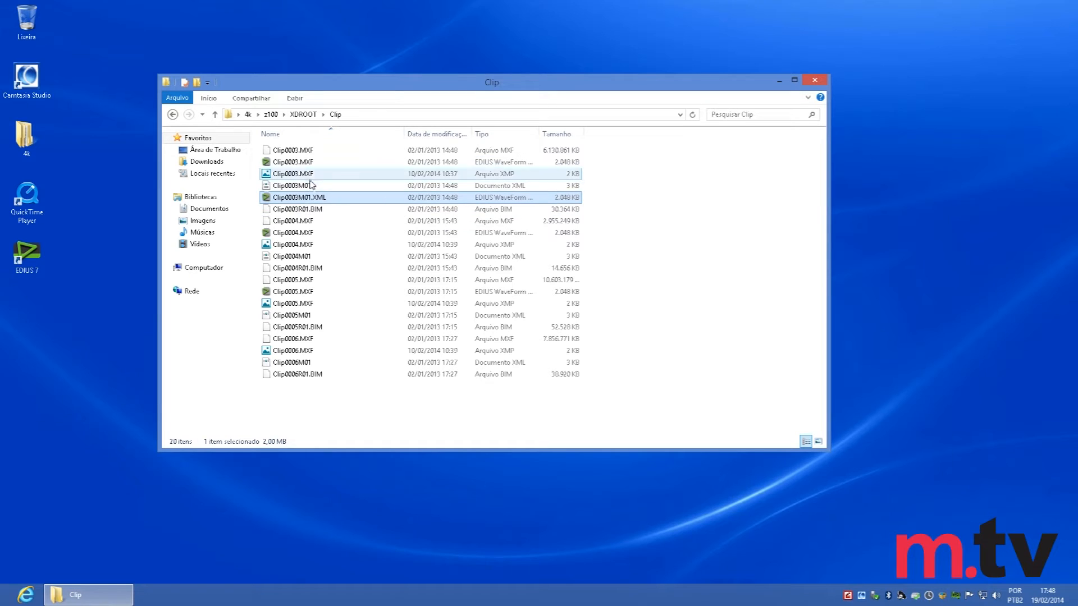
click(310, 176)
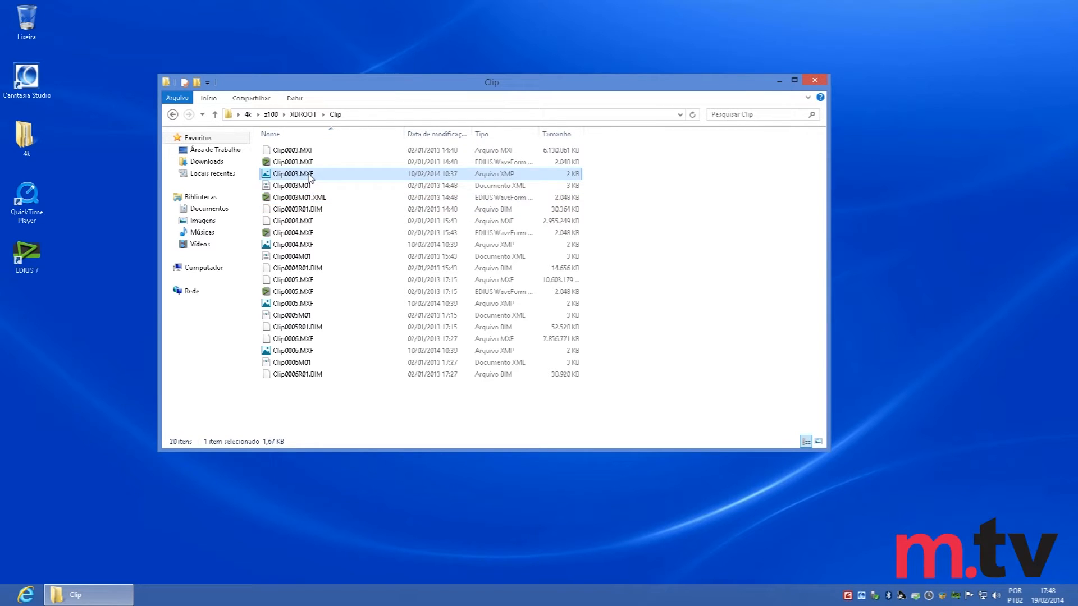
click(303, 150)
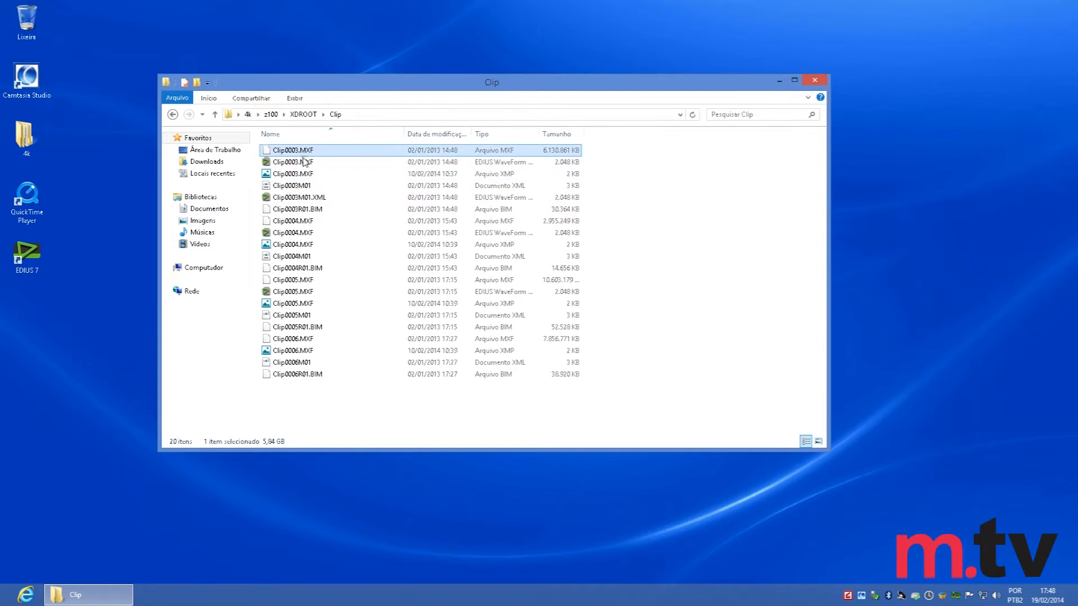
click(386, 340)
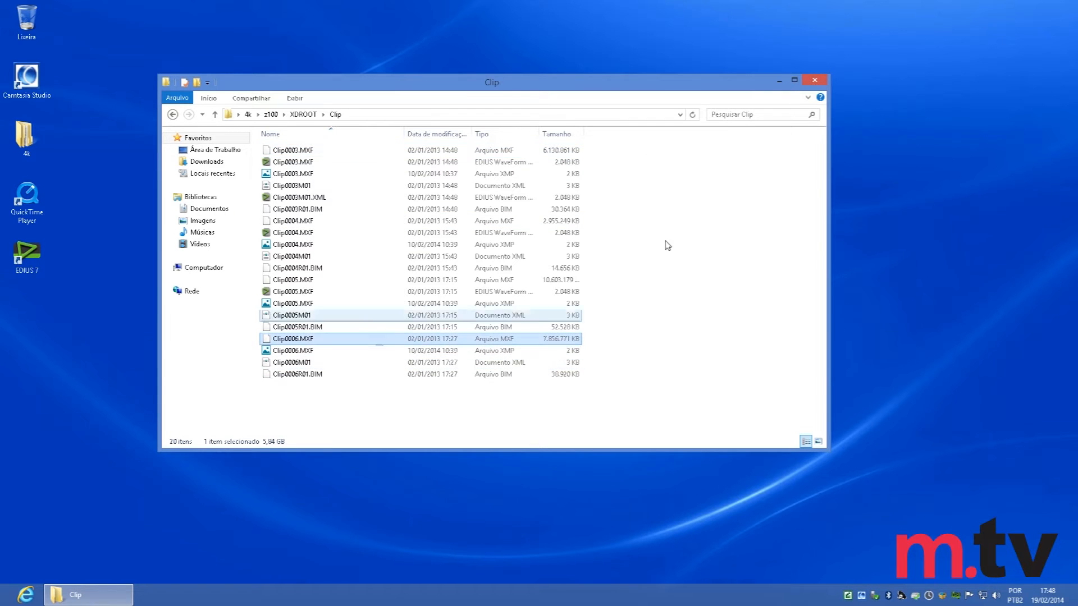
click(818, 84)
- Launch EDIUS 7 as a trial version and dismiss the remaining-days notice
click(25, 257)
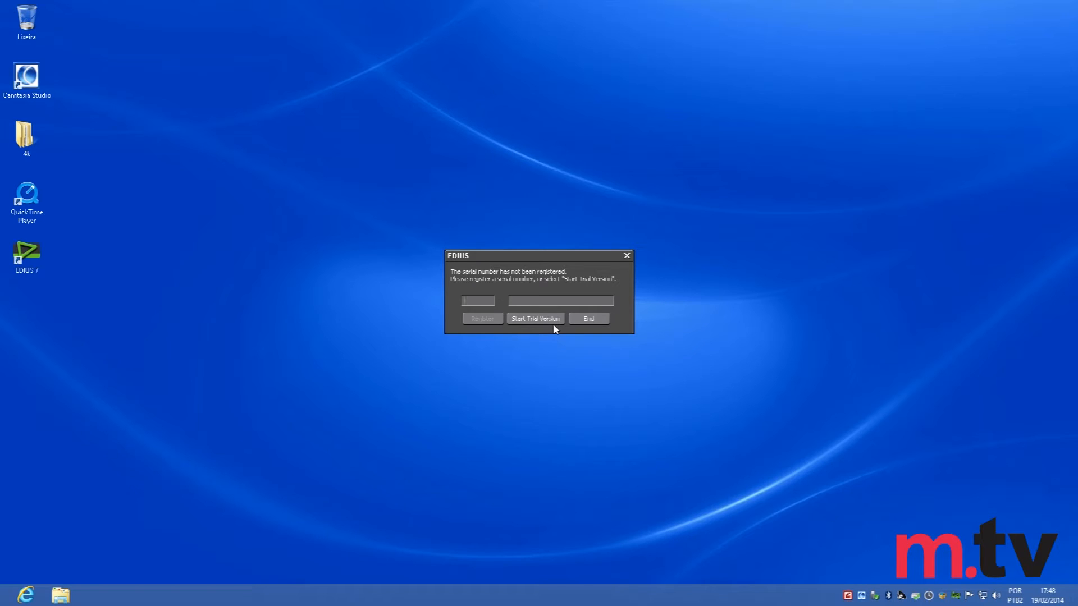
click(526, 322)
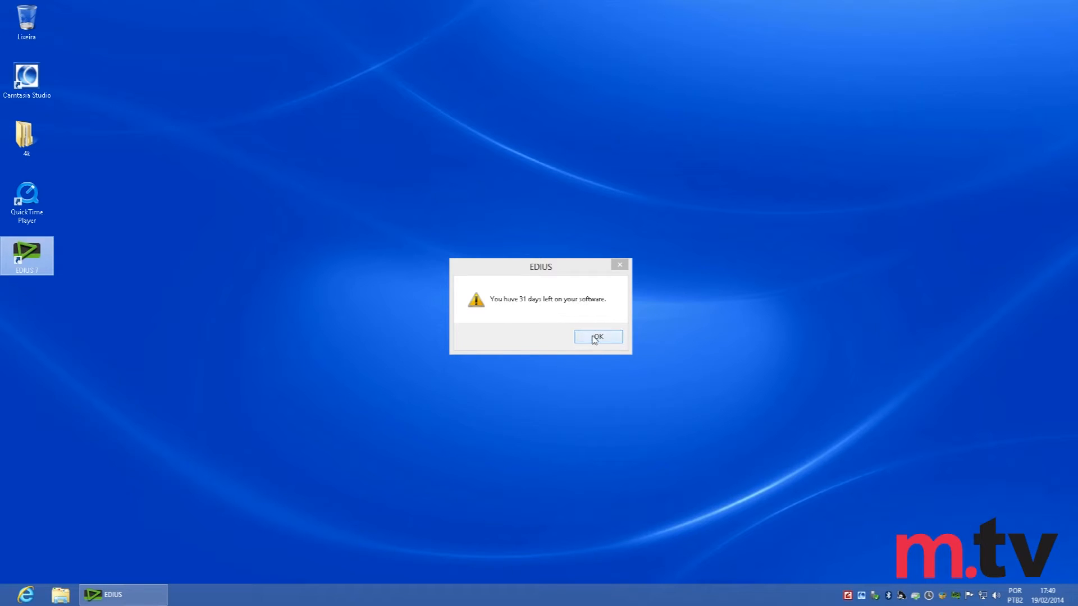
click(598, 337)
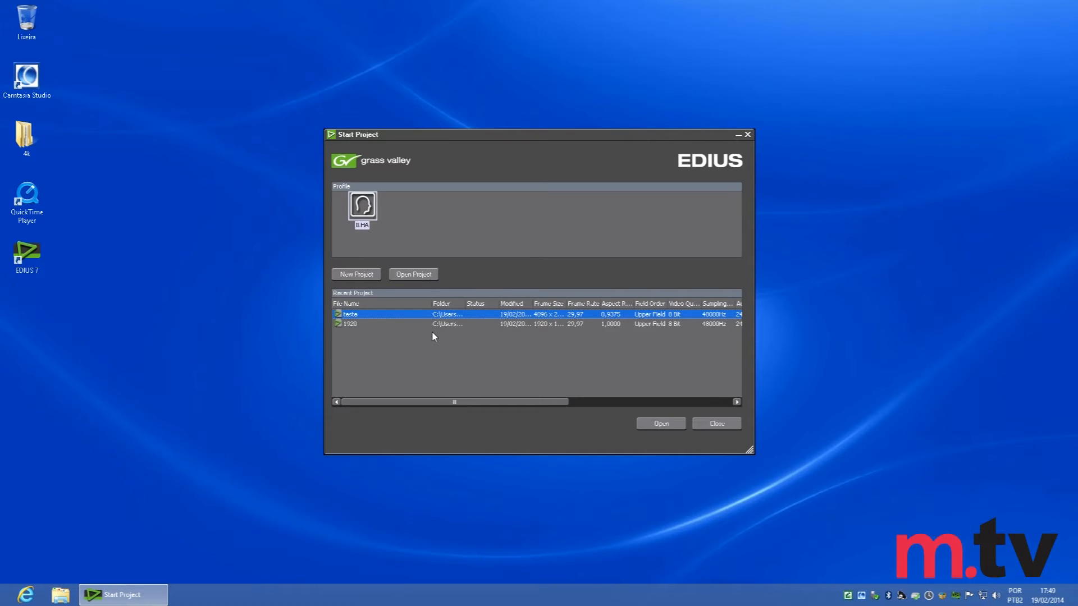
- Create a new project named Teste with the HD 1920x1080 59.94i 16:9 8bit preset, overwriting the existing project file
click(365, 212)
click(366, 275)
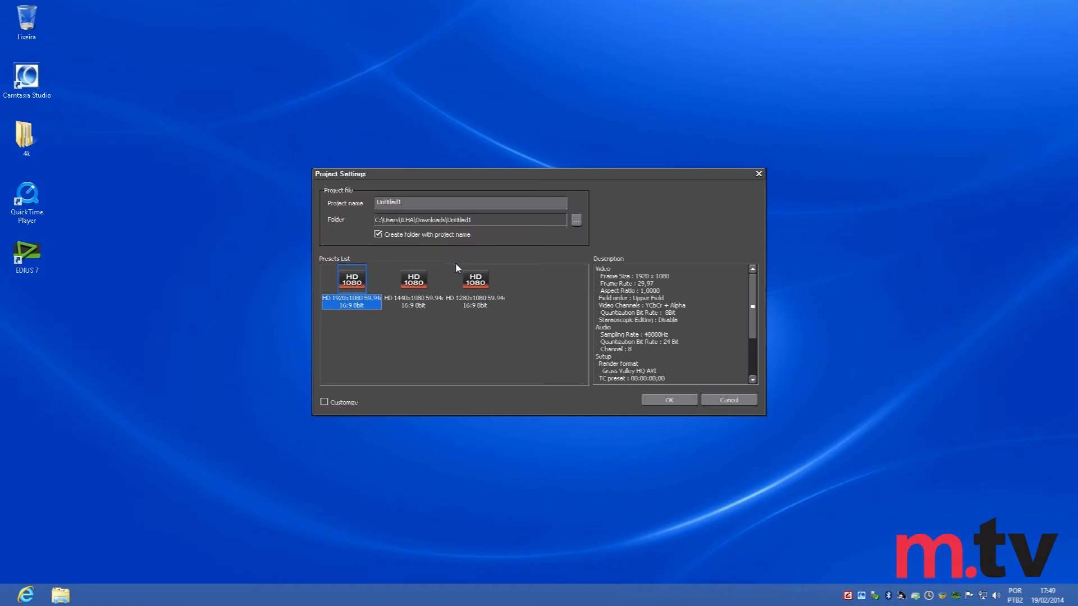
double_click(413, 201)
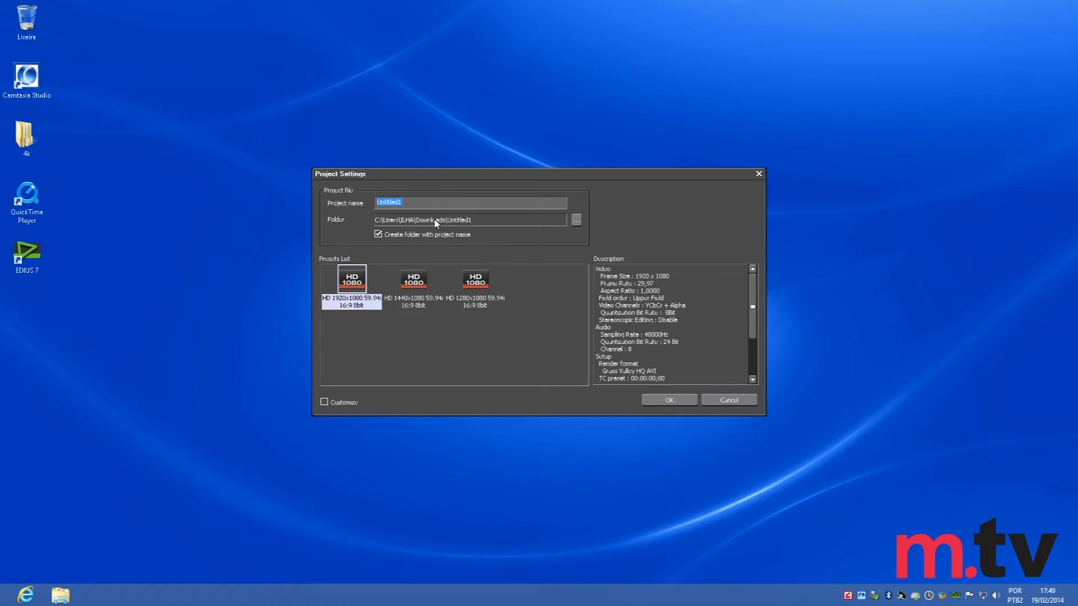
text(Teste)
click(356, 284)
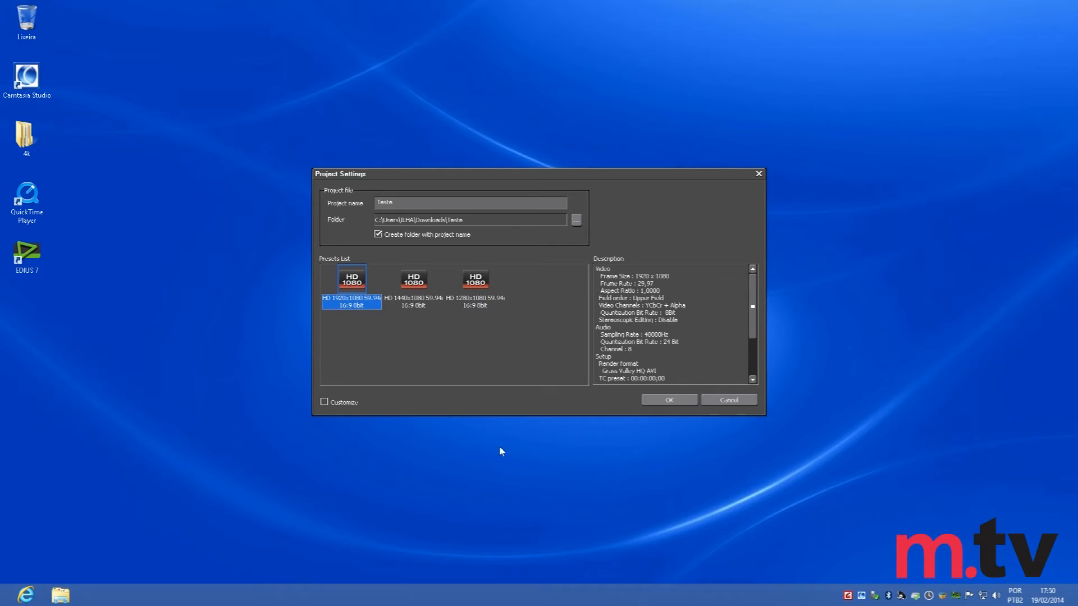
click(655, 402)
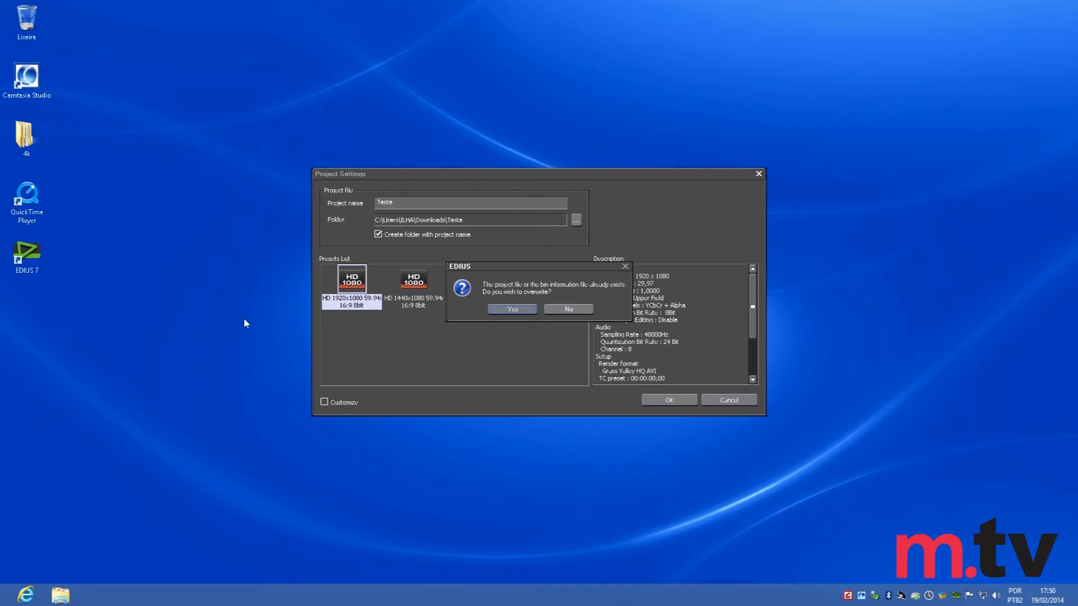
click(507, 310)
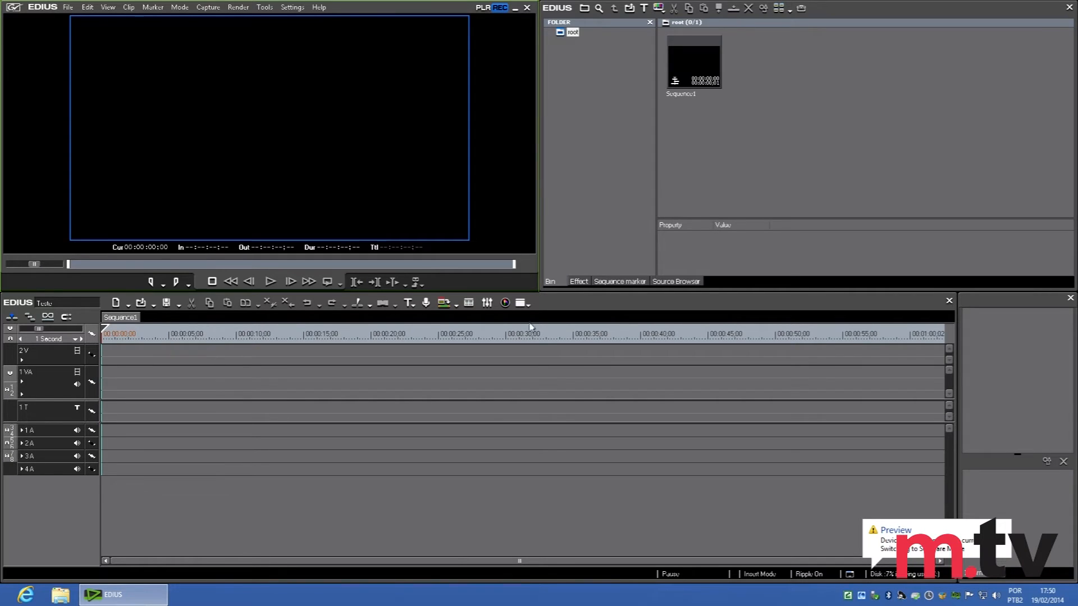
- Import Clip0003.MXF into the bin from the desktop folder 4k, z100, XDROOT, Clip
double_click(705, 149)
click(732, 21)
click(648, 100)
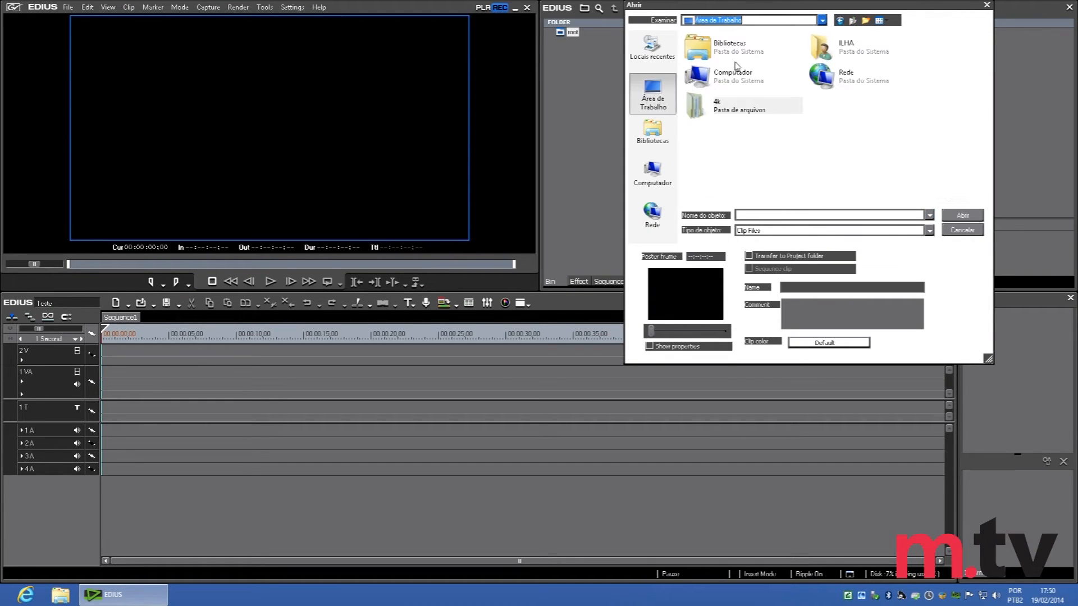
double_click(712, 112)
double_click(701, 49)
click(700, 50)
double_click(702, 49)
double_click(702, 48)
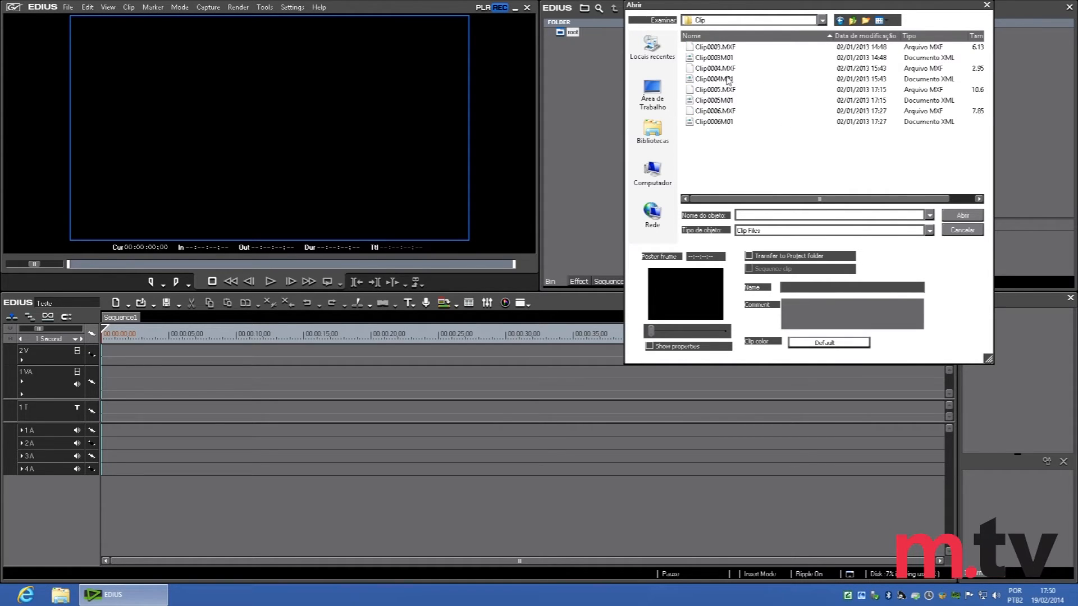
click(882, 69)
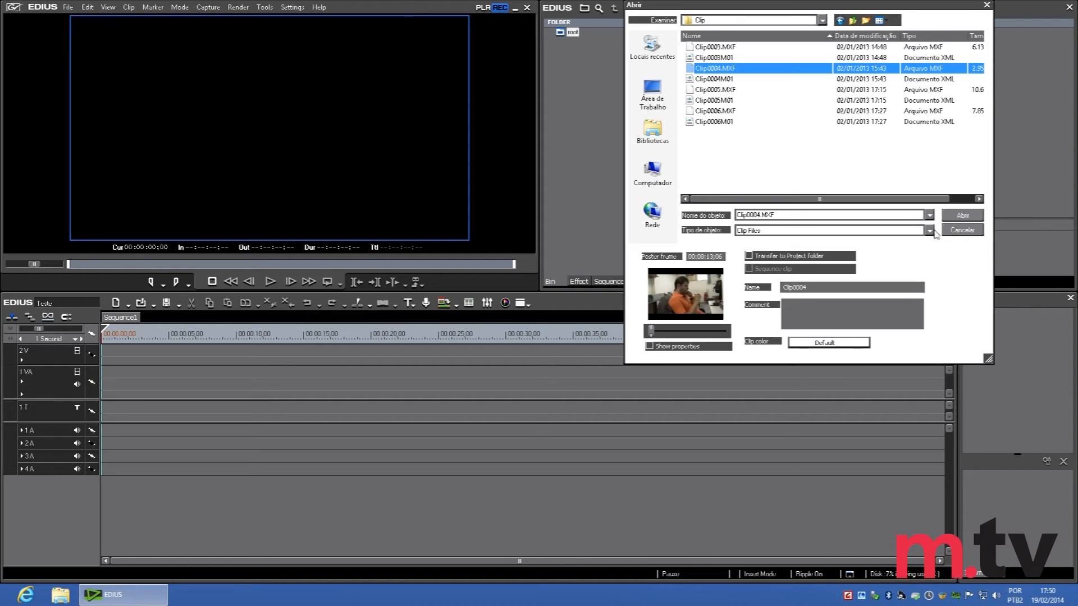
click(710, 47)
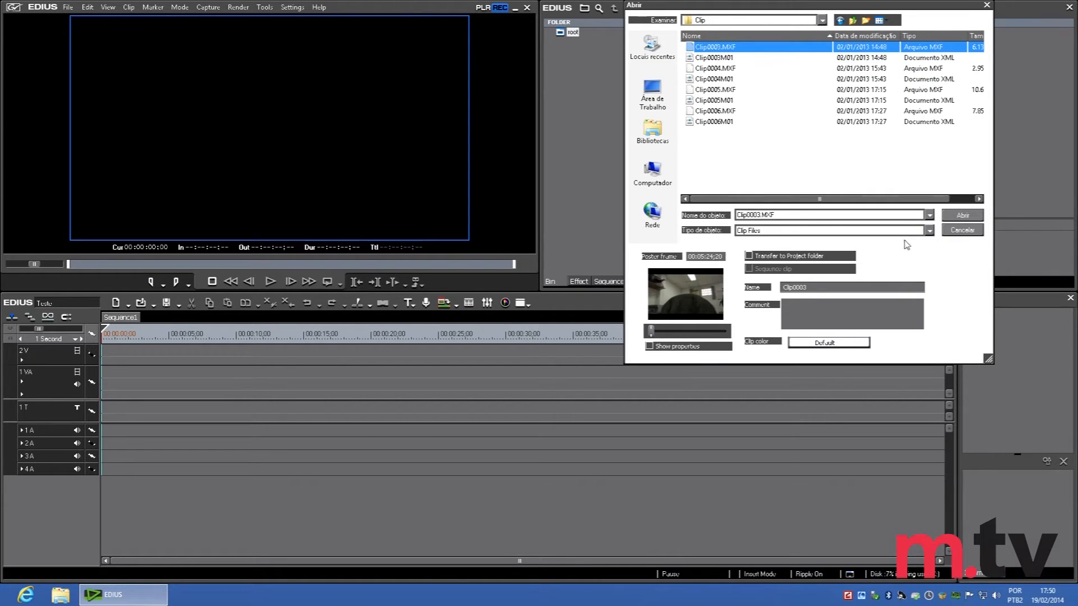
click(954, 217)
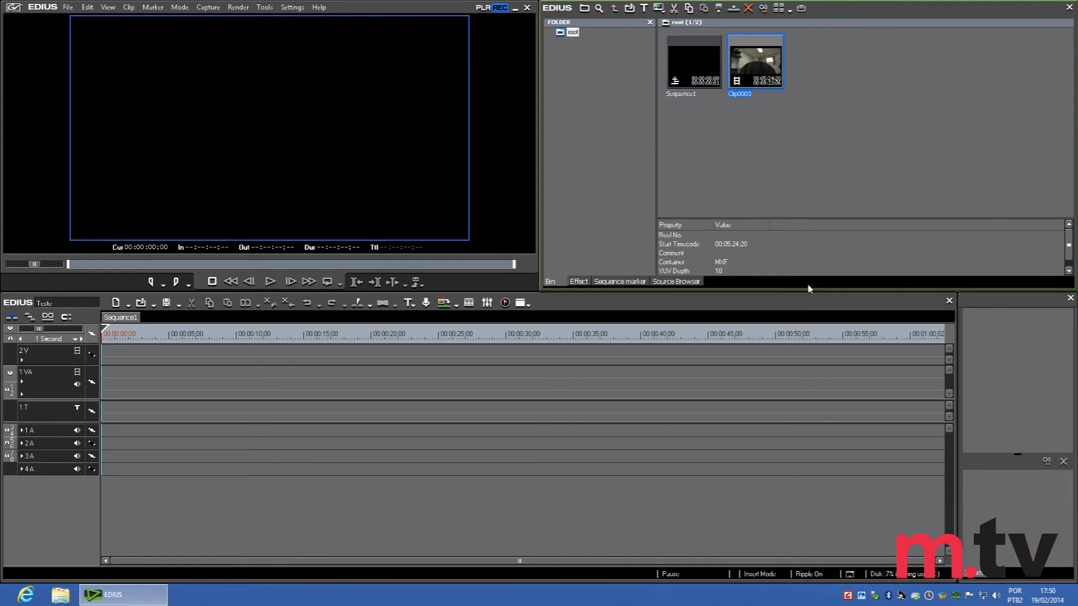
- Import Clip0006.MXF from the Clip folder into the bin
click(776, 183)
double_click(777, 183)
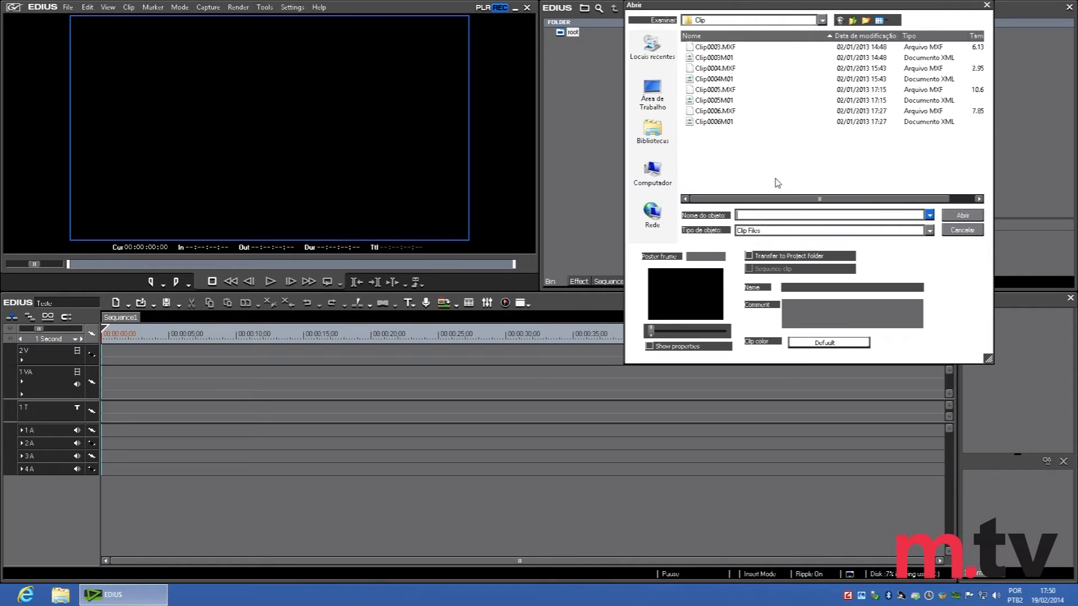
click(704, 111)
click(965, 215)
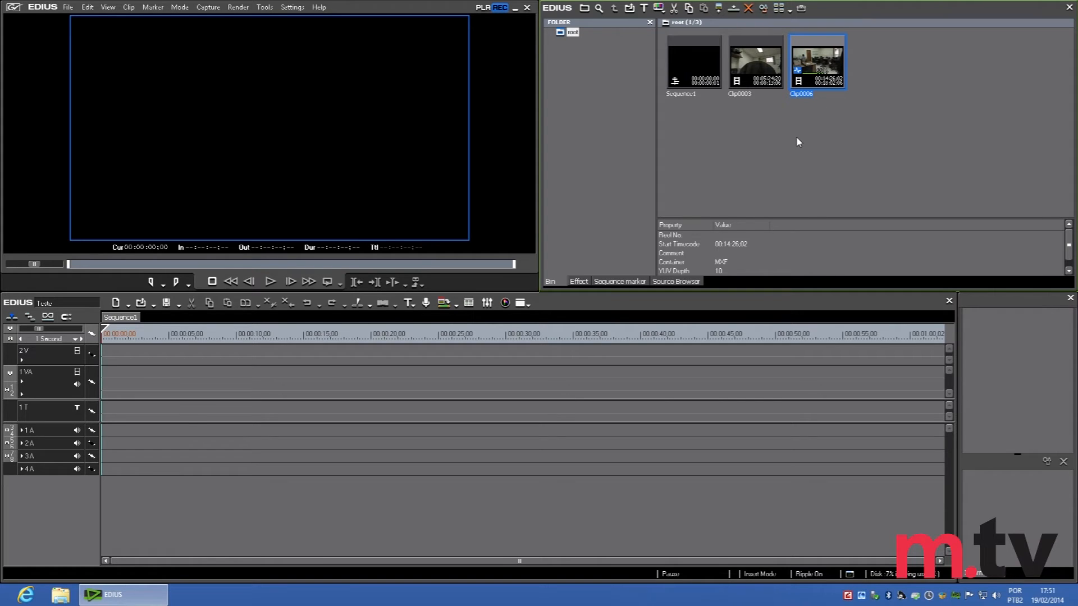
- Check Clip0003's frame size in its clip properties and set its poster frame to 00:05:52;02
click(747, 78)
right_click(749, 64)
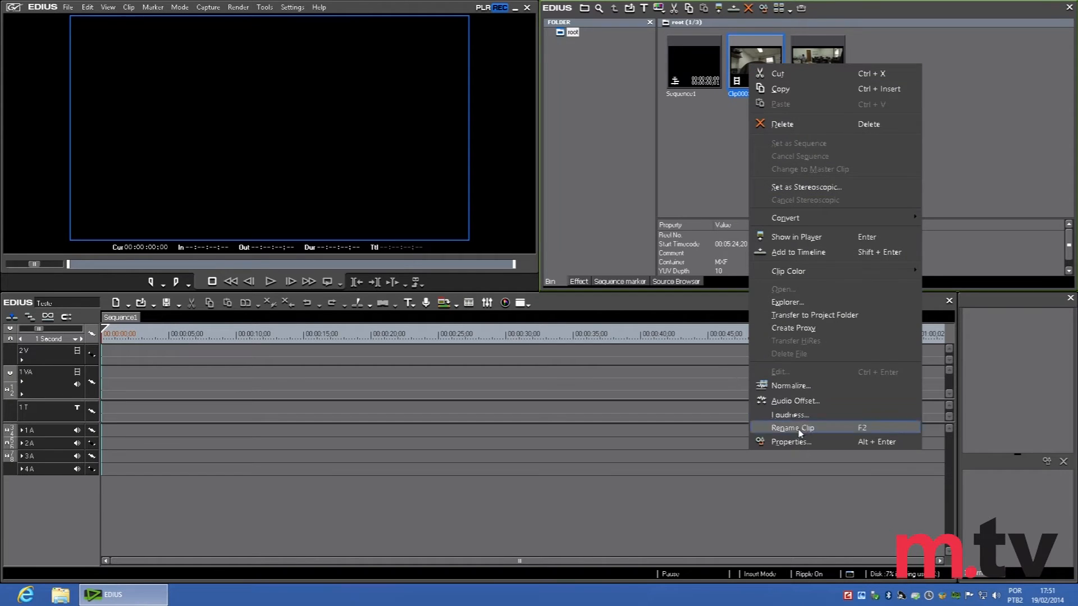
click(798, 442)
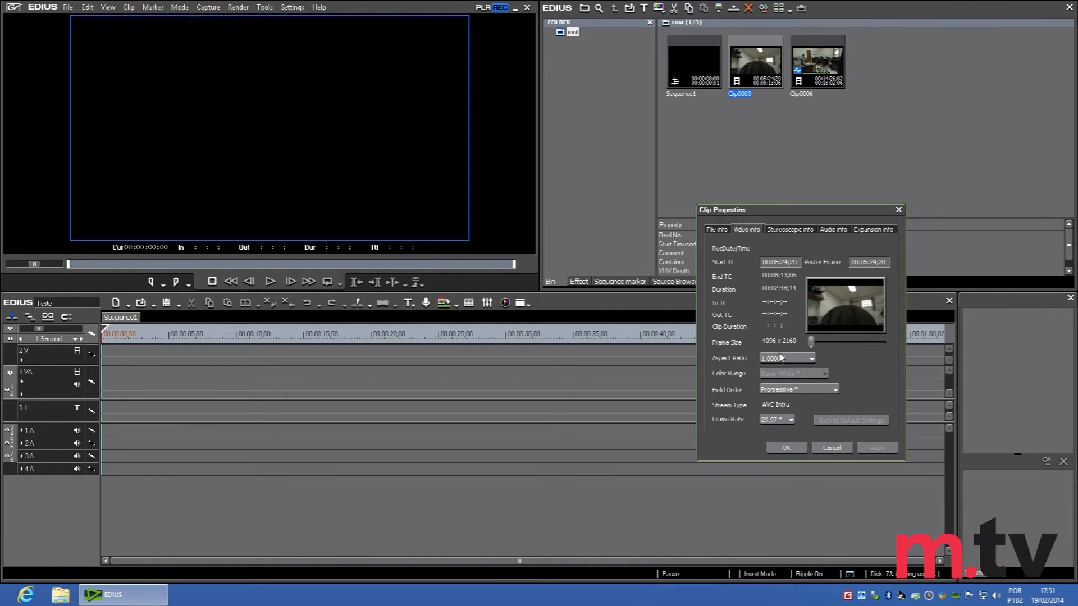
drag(763, 340, 795, 340)
mouse_move(811, 341)
mouse_down()
mouse_move(854, 345)
mouse_move(824, 346)
mouse_up()
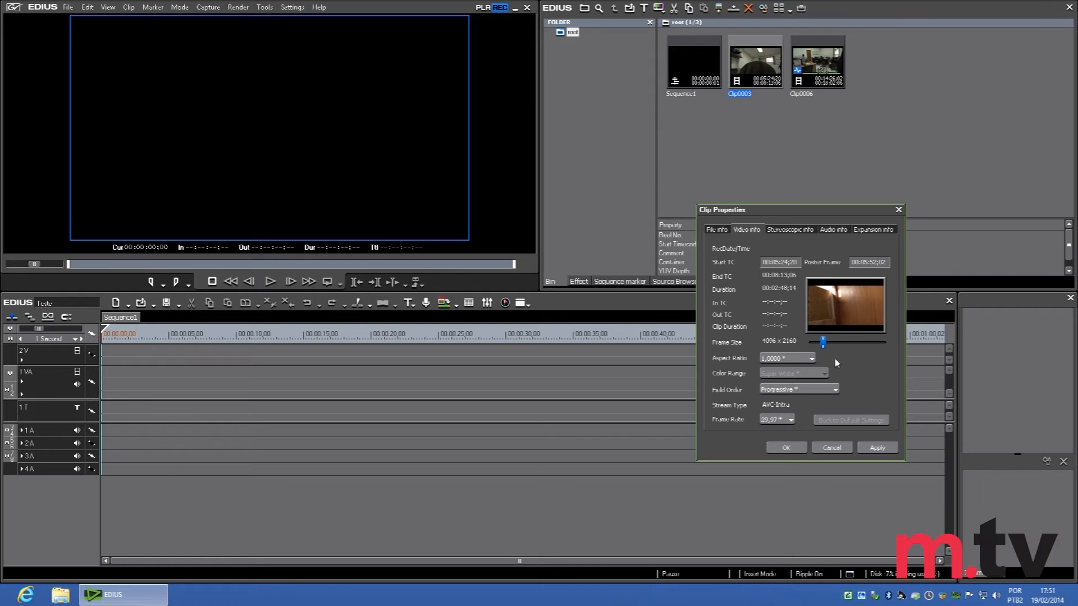
click(784, 447)
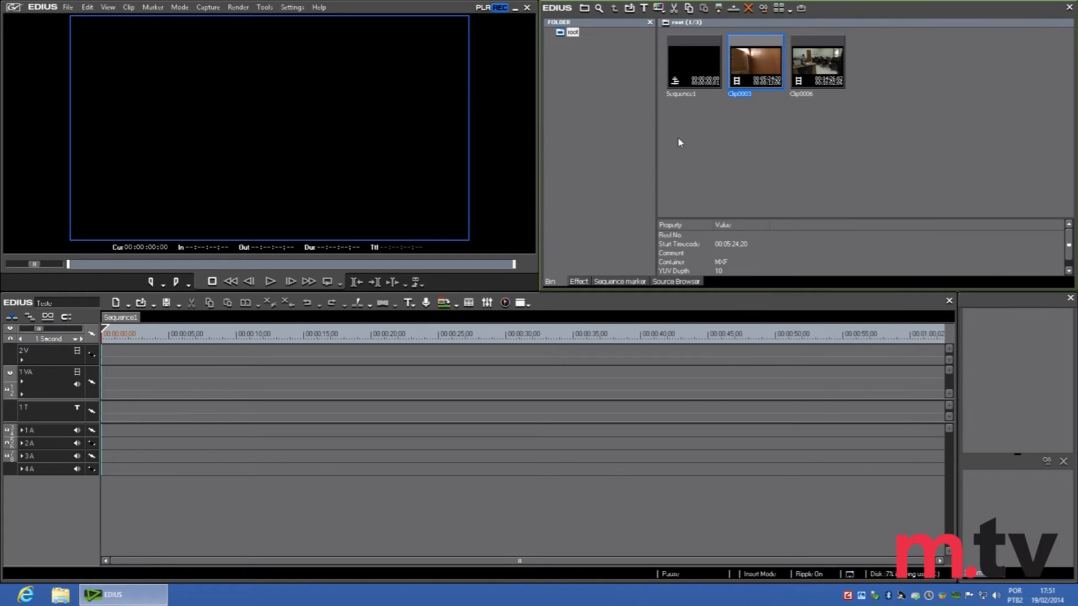
- Compare the frame size in Clip0003's video properties with that of Sequence1
right_click(744, 64)
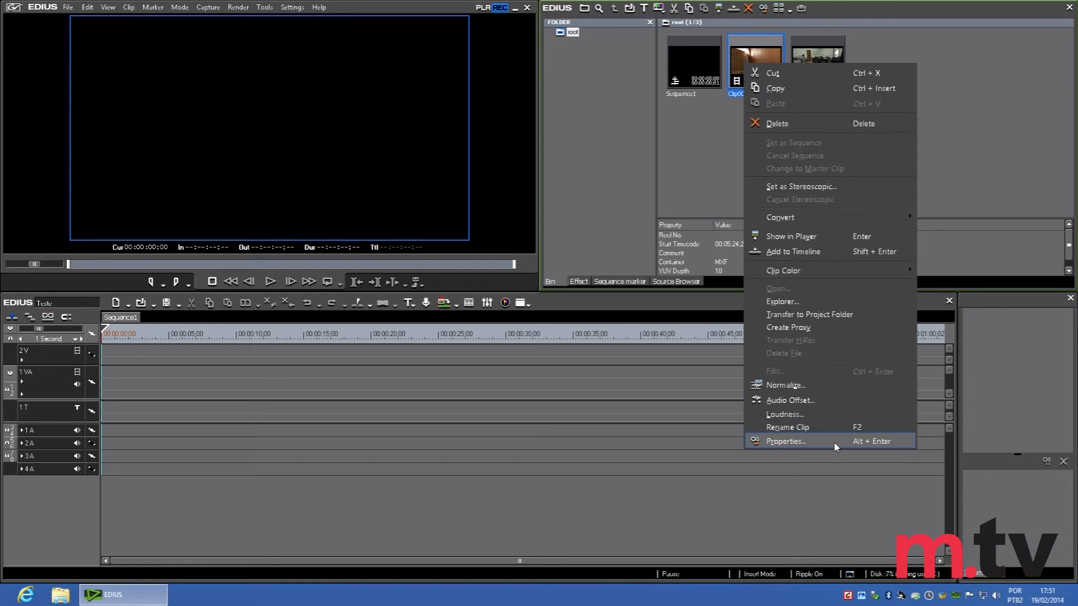
click(834, 443)
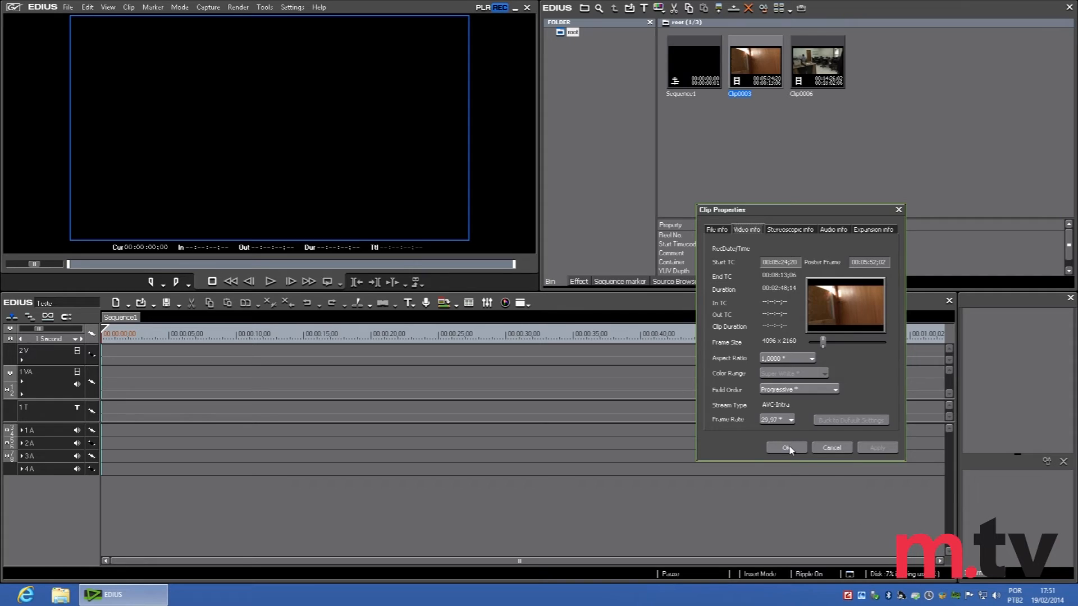
click(787, 447)
click(686, 60)
right_click(686, 60)
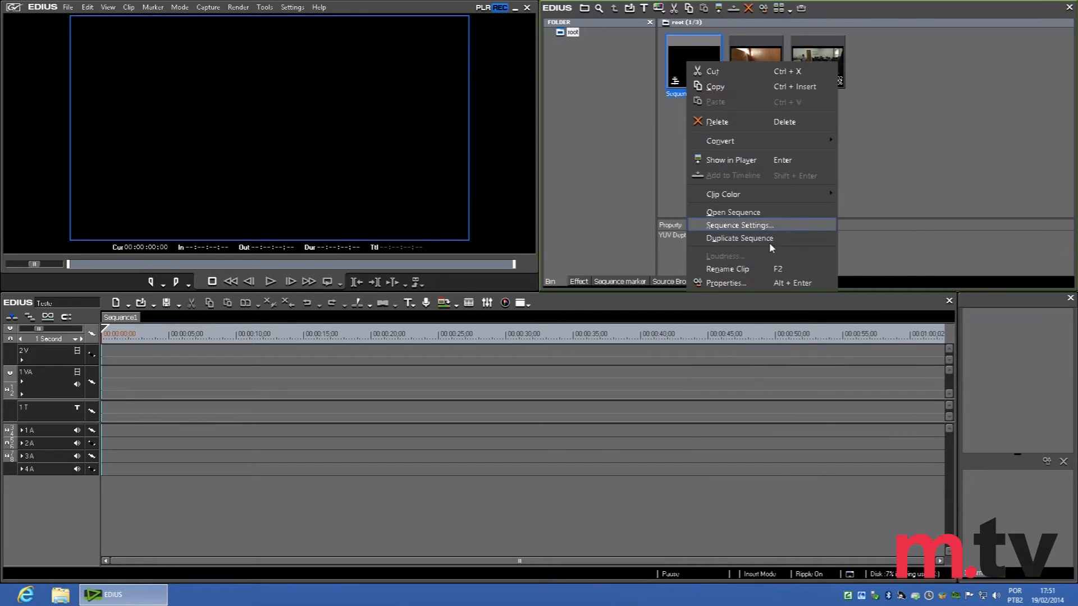
click(725, 283)
drag(762, 340, 799, 340)
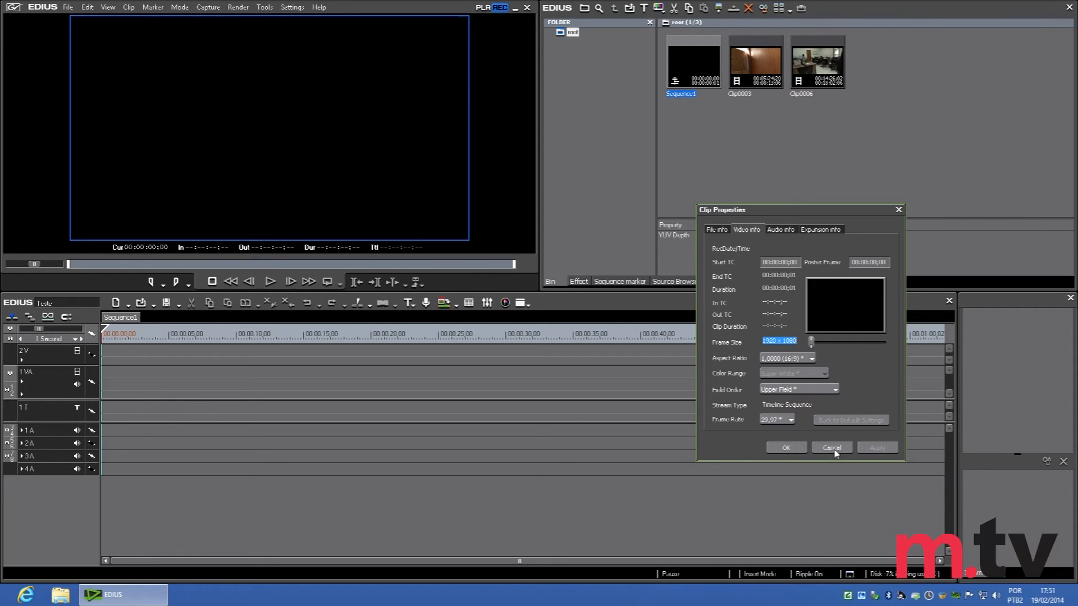
click(786, 447)
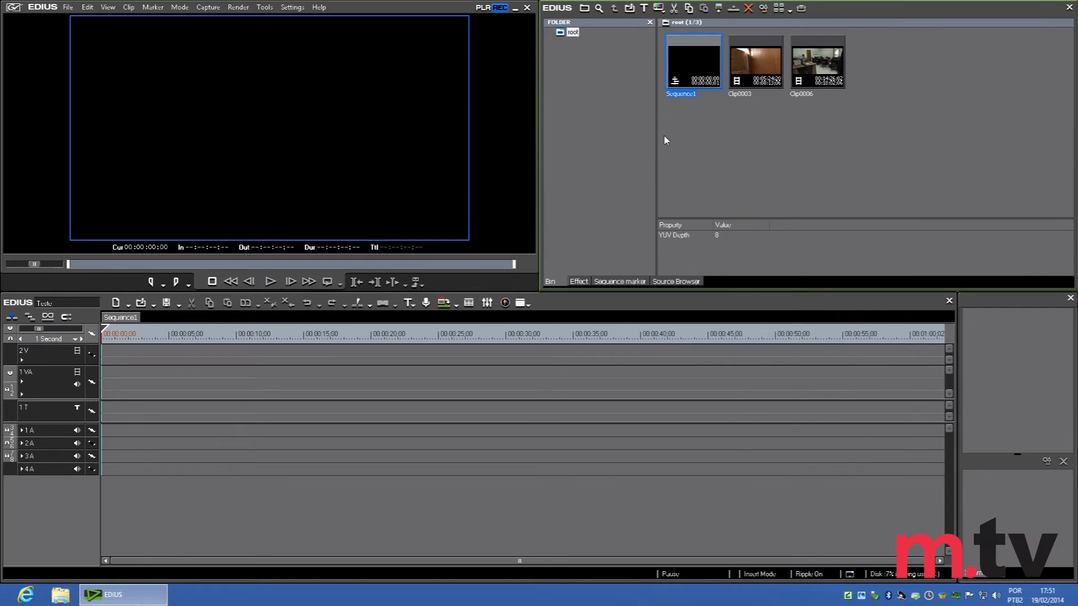
- Place Clip0003 at the start of the 1VA track and scrub through its footage to 00:00:25;22
drag(743, 66, 104, 381)
drag(123, 335, 251, 338)
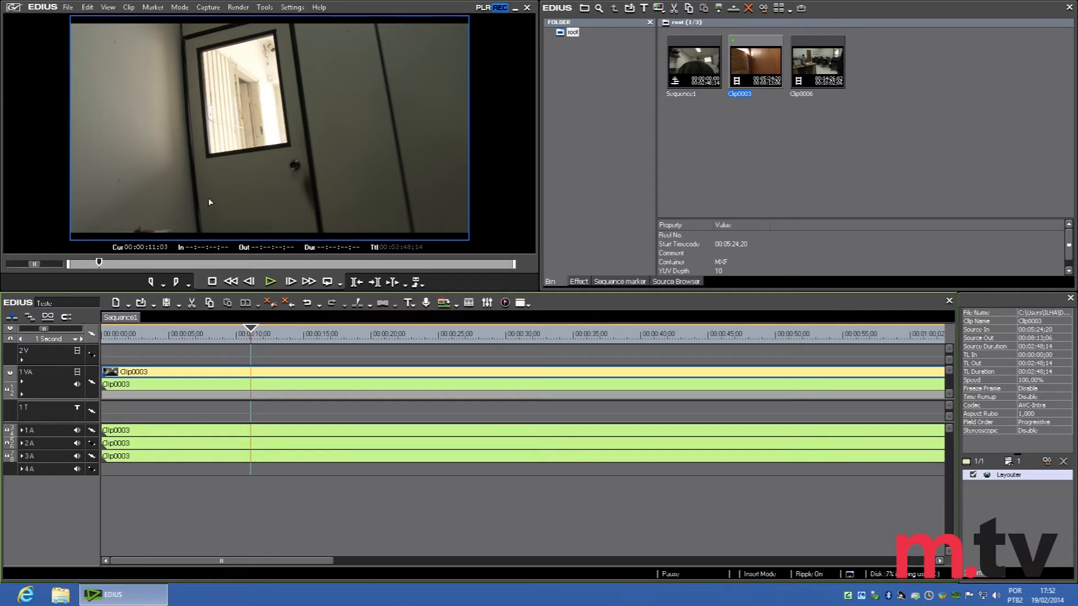
drag(269, 335, 359, 331)
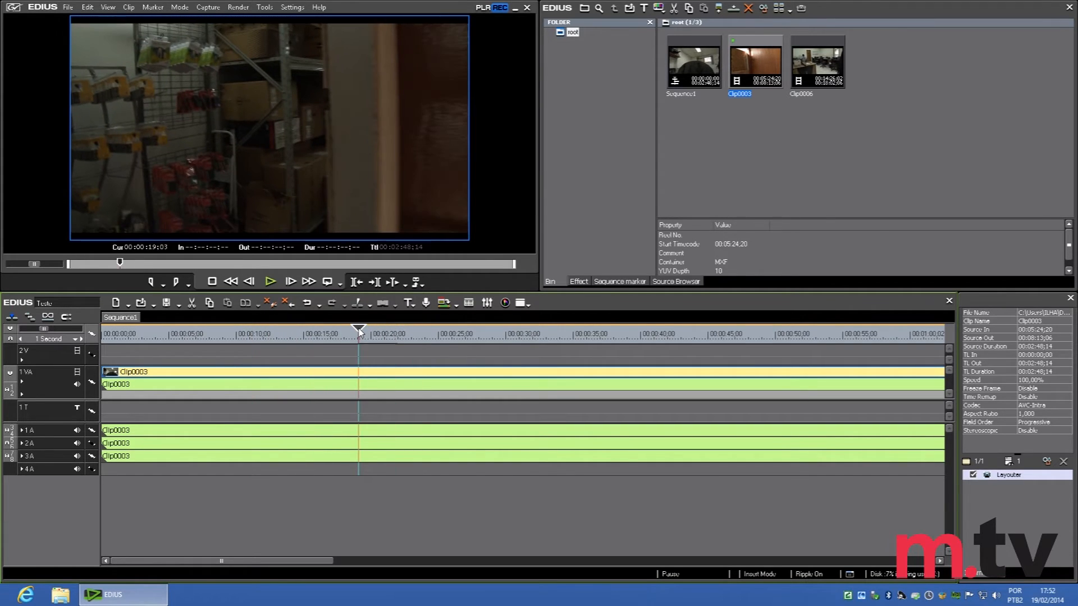
click(342, 335)
drag(341, 335, 371, 328)
mouse_move(429, 334)
mouse_down()
mouse_move(486, 336)
mouse_move(448, 338)
mouse_up()
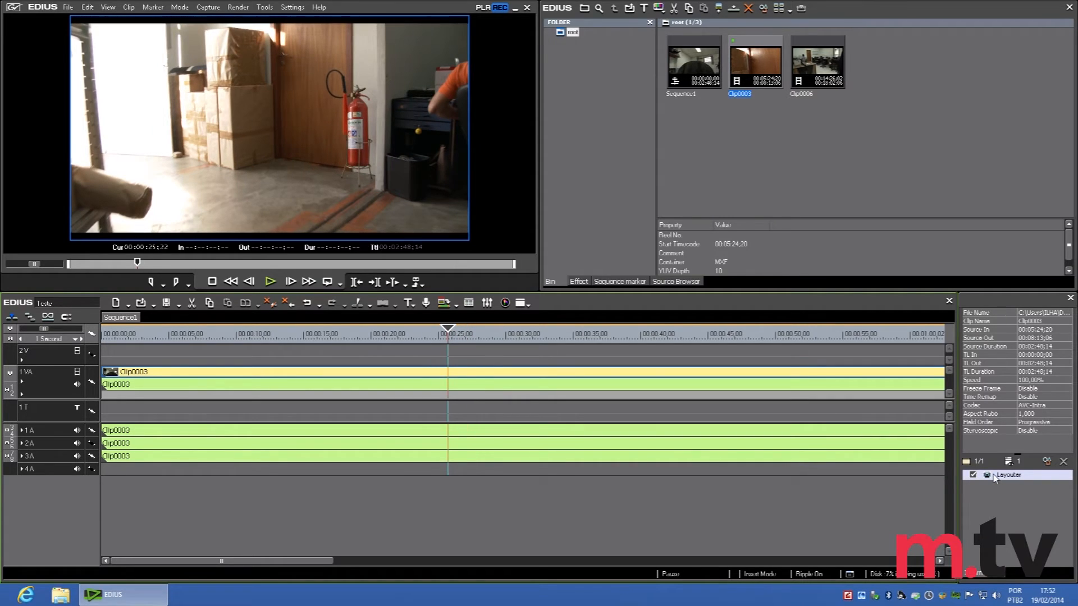
- Open the Layouter for Clip0003, set its preview zoom to 25% and enlarge the preview area and window
mouse_move(993, 477)
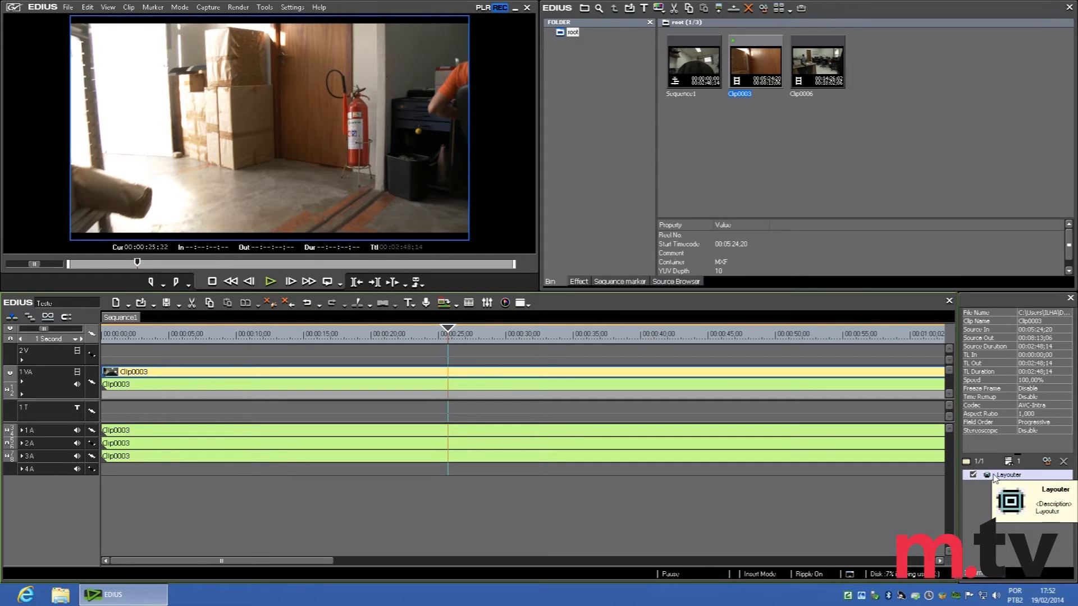
double_click(994, 475)
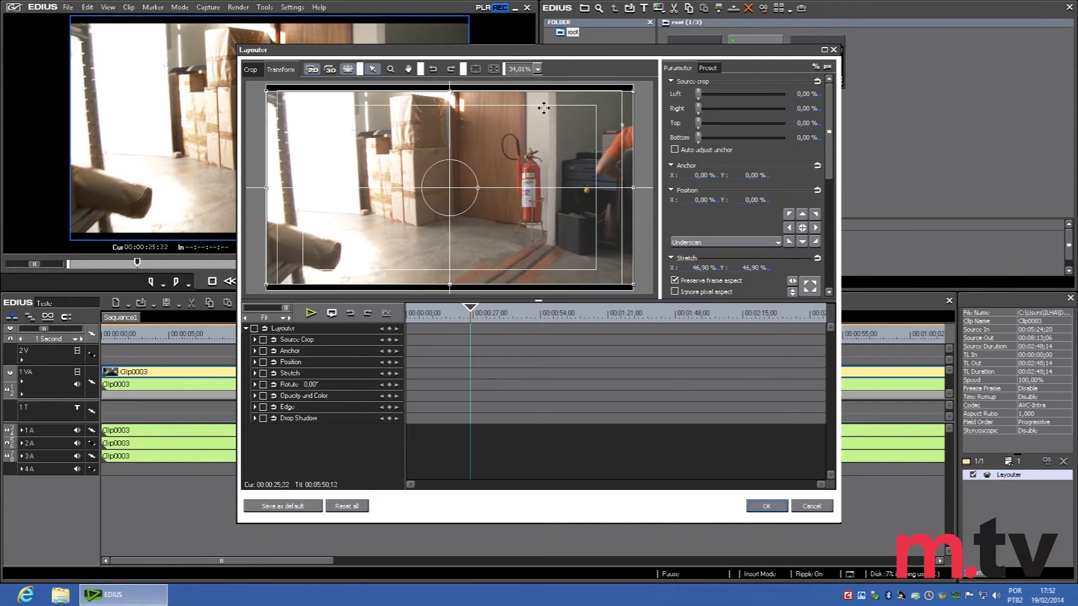
click(537, 69)
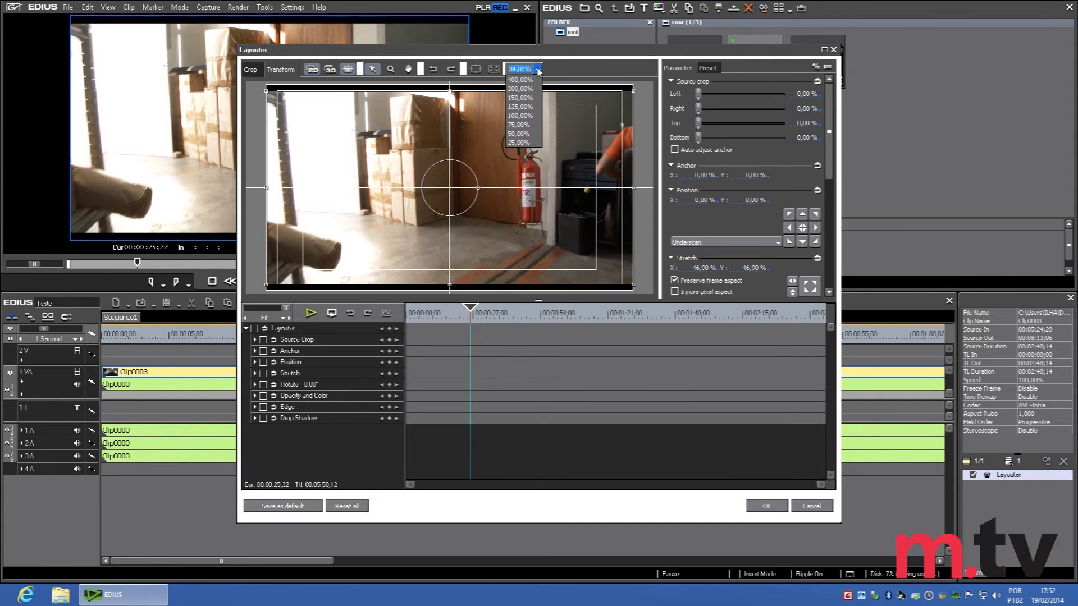
click(514, 144)
drag(530, 302, 526, 355)
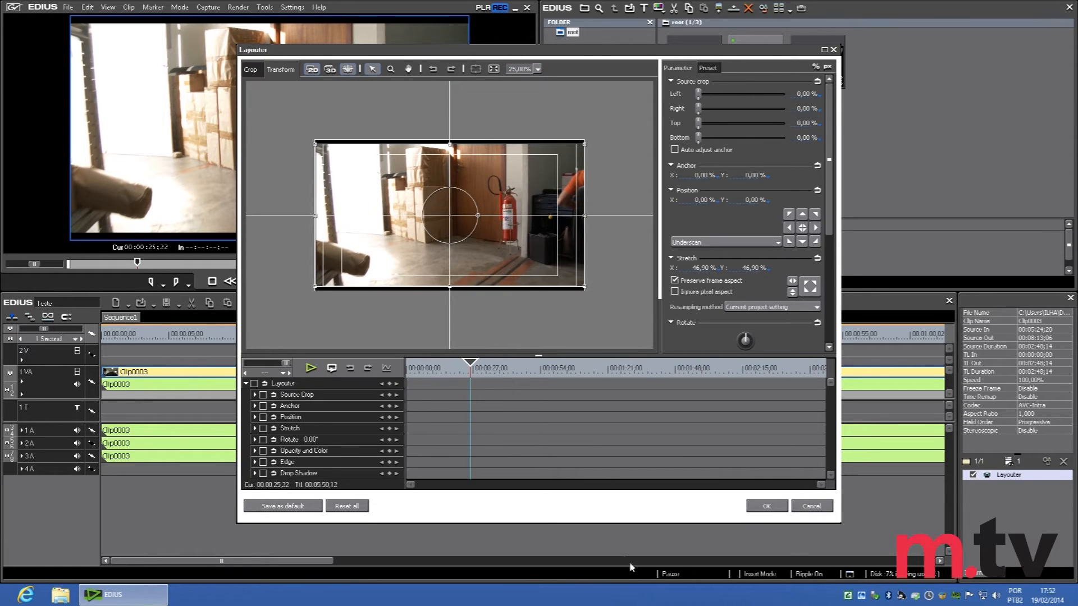
drag(837, 520, 854, 546)
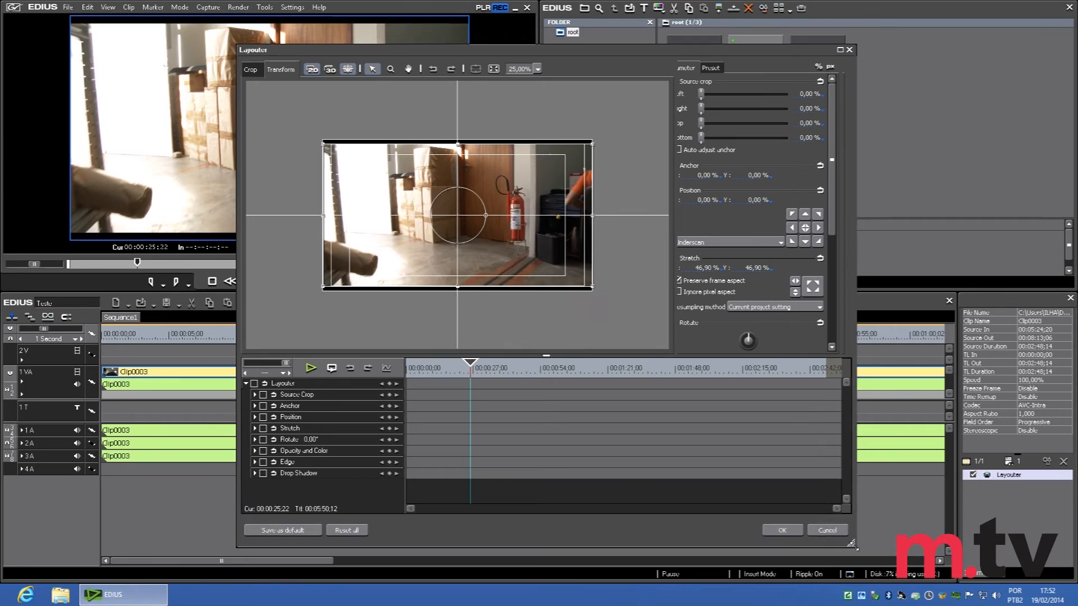
- Set Clip0003's Stretch to 100% in the Layouter and reduce the preview zoom to 10%
click(255, 428)
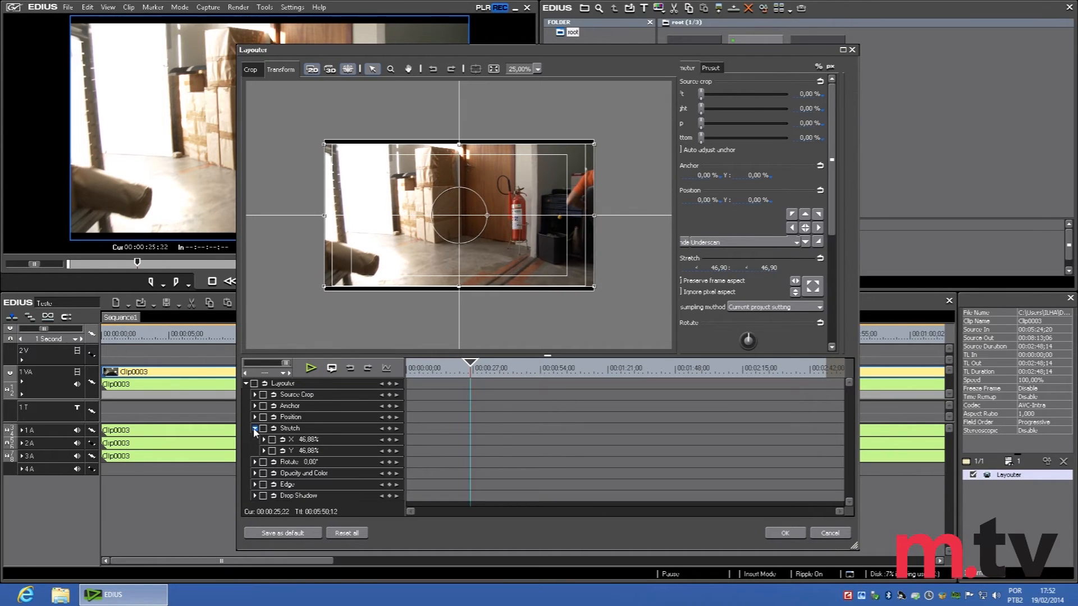
click(315, 441)
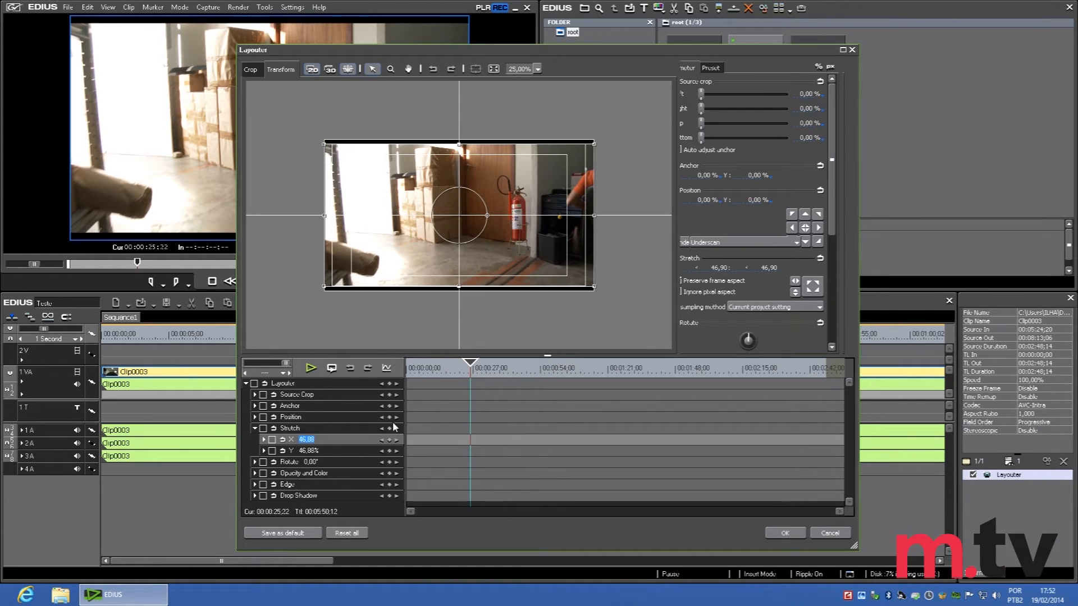
text(100)
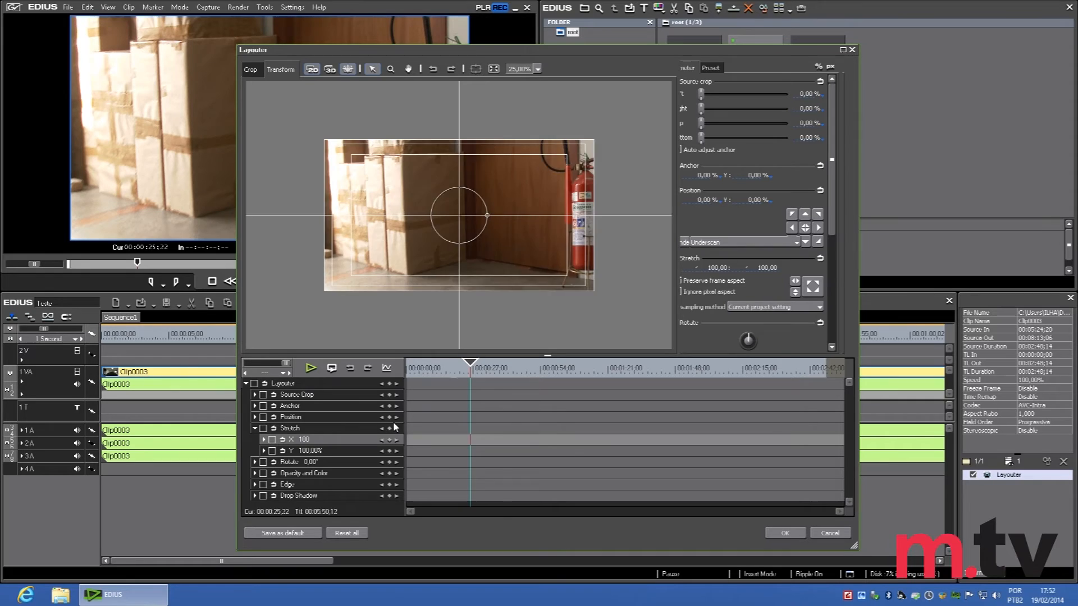
click(522, 69)
key(Tab)
key(Return)
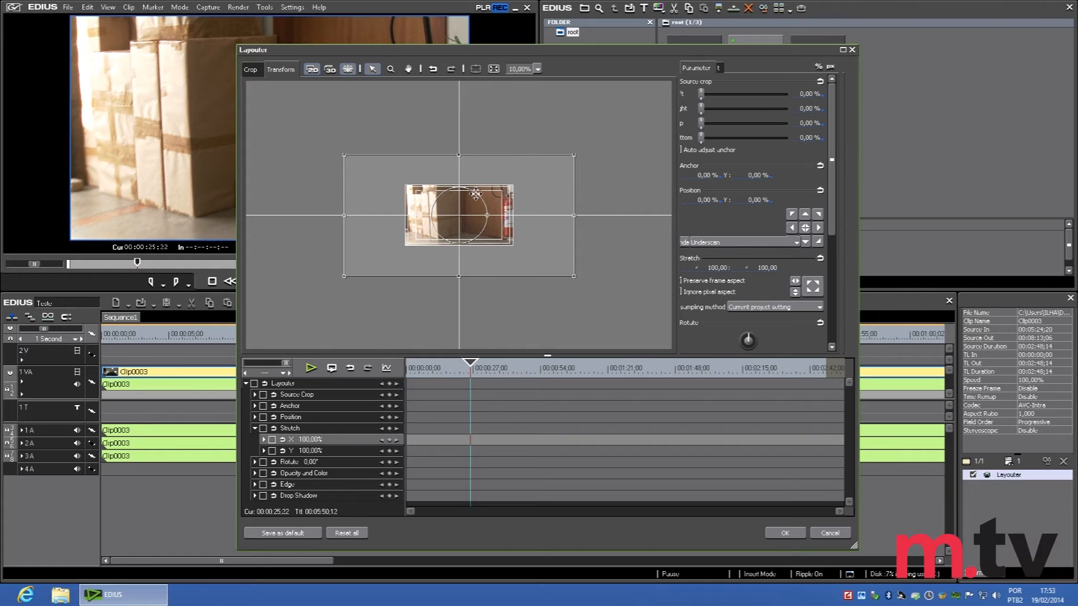
- Enable Layouter keyframing and set Position keyframes of X 56.80, Y 25.90 at the start and X -28.60, Y -29.60 at 00:00:11;01
drag(450, 369, 409, 375)
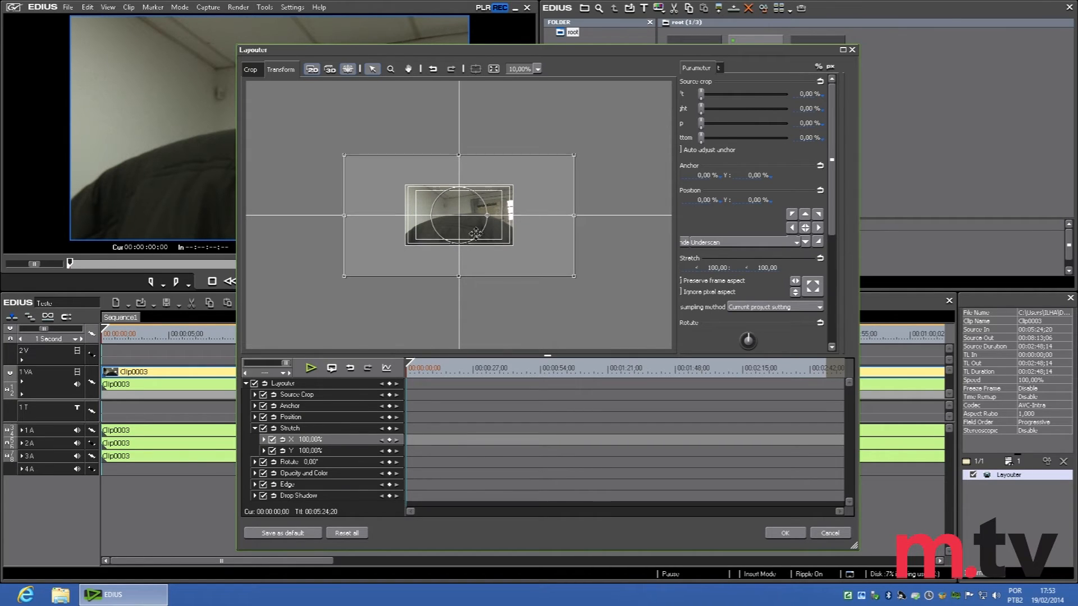
drag(497, 202, 563, 222)
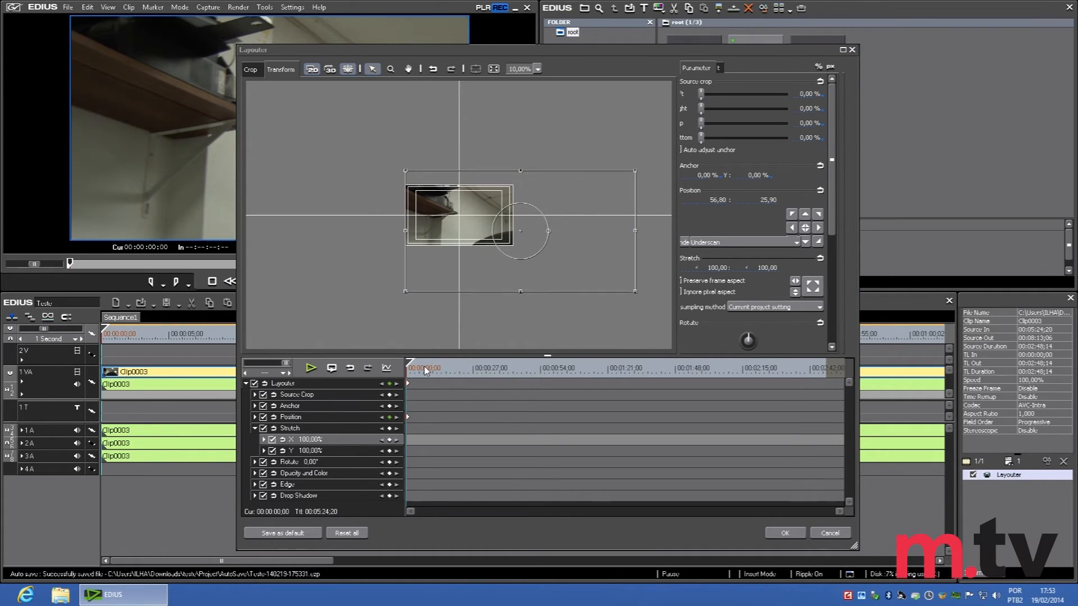
drag(418, 368, 433, 369)
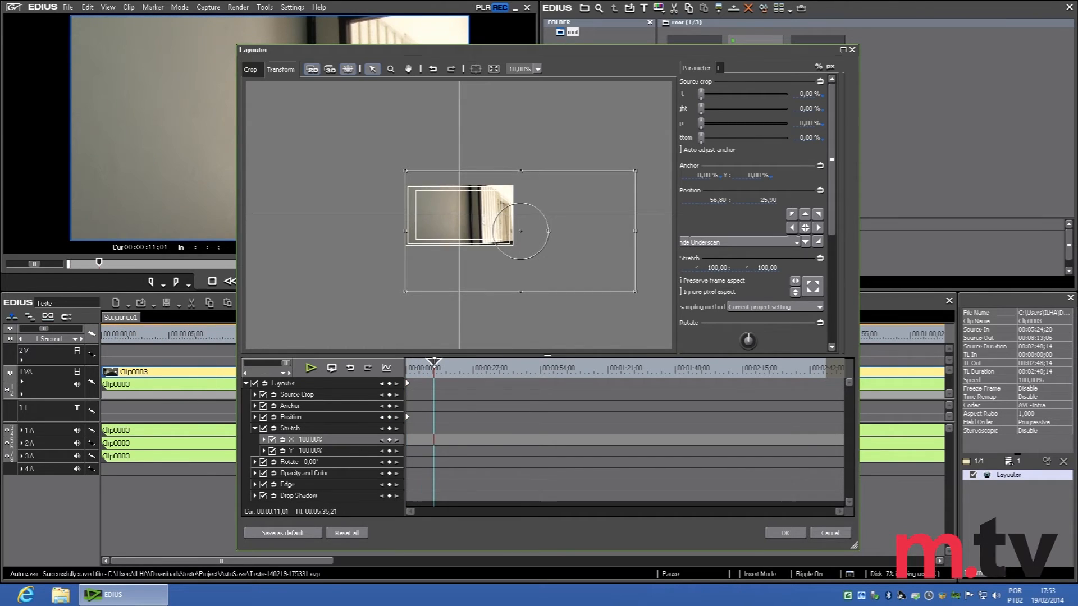
drag(487, 181, 464, 166)
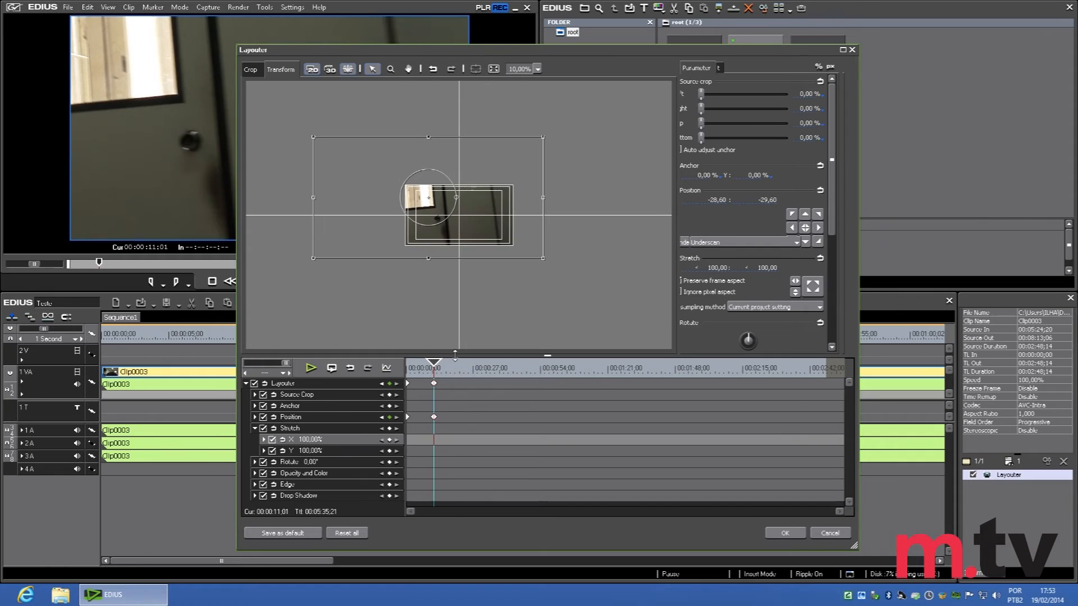
- Add three more Position keyframes, the last two at 00:01:06;21 (X 53.10, Y 39.80) and 00:01:18;05 (X 3.70, Y -9.30)
click(496, 368)
drag(496, 368, 515, 368)
drag(413, 159, 451, 184)
drag(533, 371, 572, 368)
drag(440, 180, 468, 211)
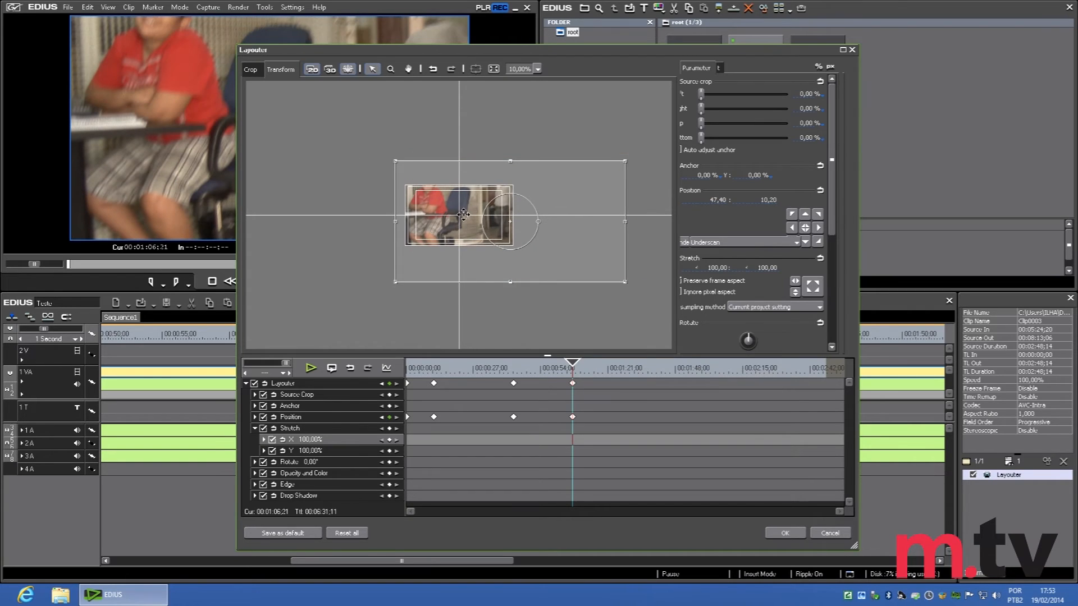
drag(439, 210, 444, 228)
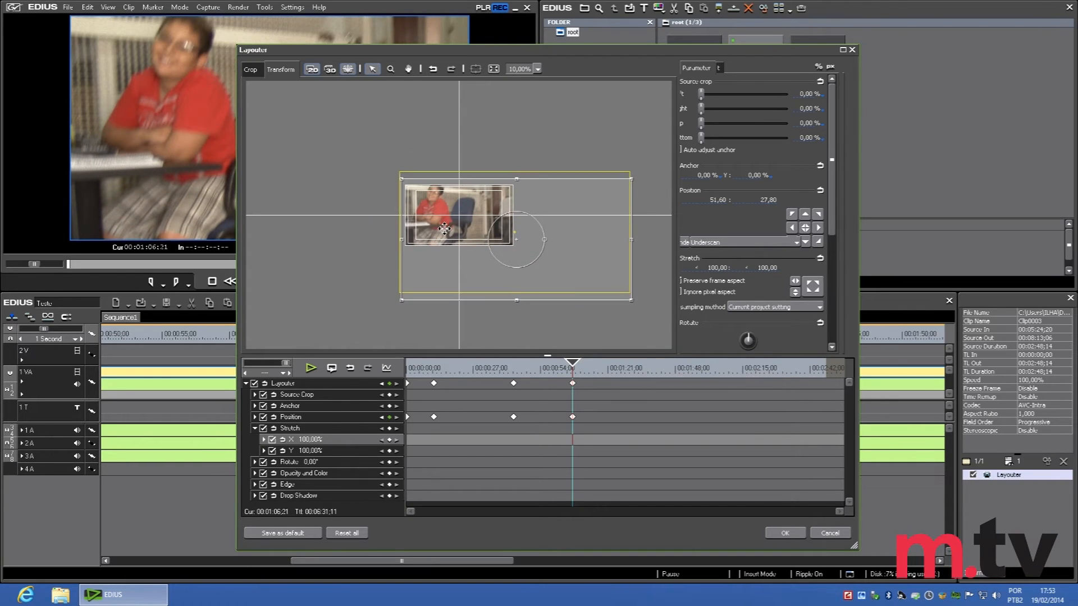
drag(594, 366, 600, 368)
drag(471, 240, 418, 210)
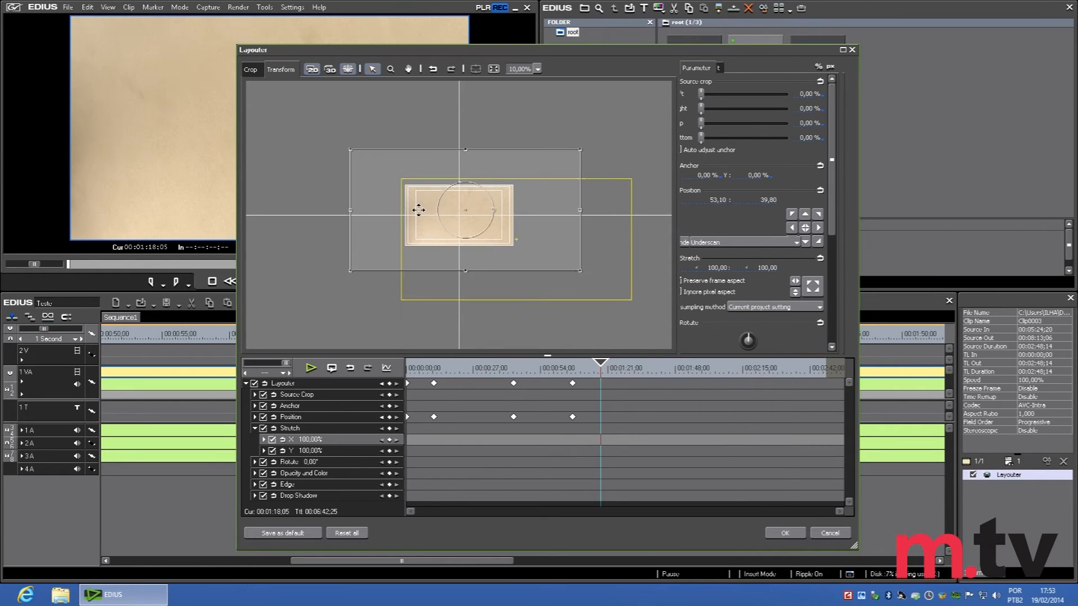
- Add Stretch keyframes of 70.37% at 00:01:42;28 and 57.13% at 00:01:53;29, moving the latter to Position X -1.00, Y 0.00
drag(600, 372, 663, 367)
drag(580, 152, 544, 167)
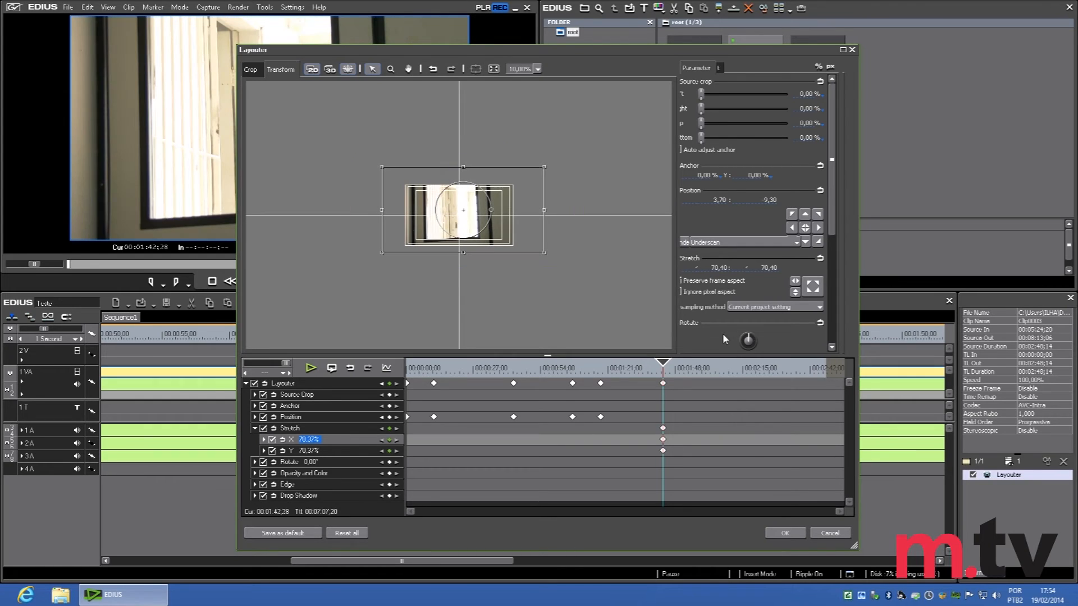
drag(666, 372, 691, 367)
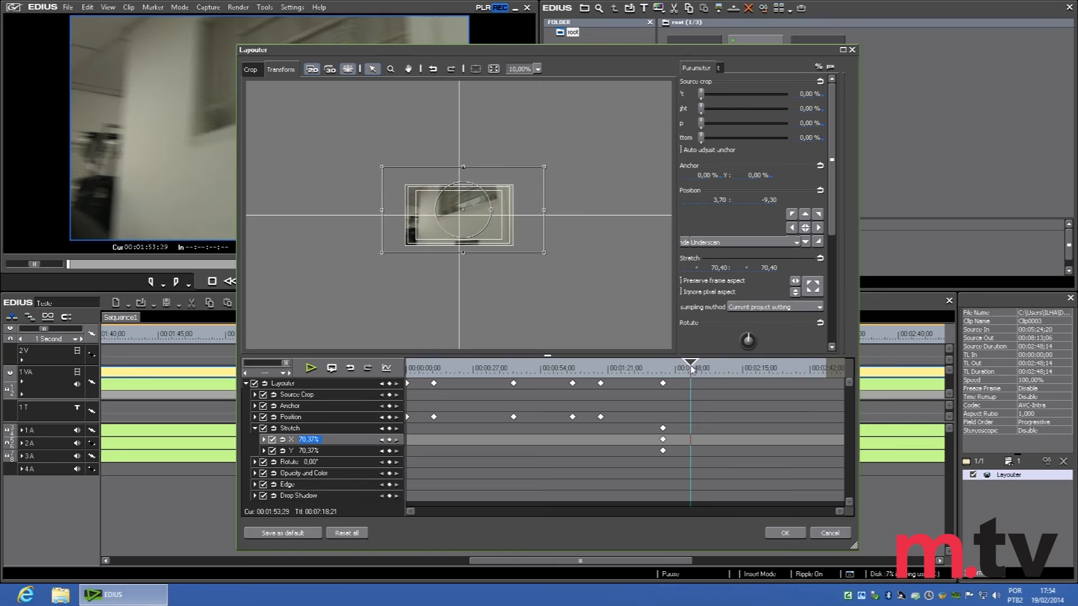
drag(544, 167, 500, 206)
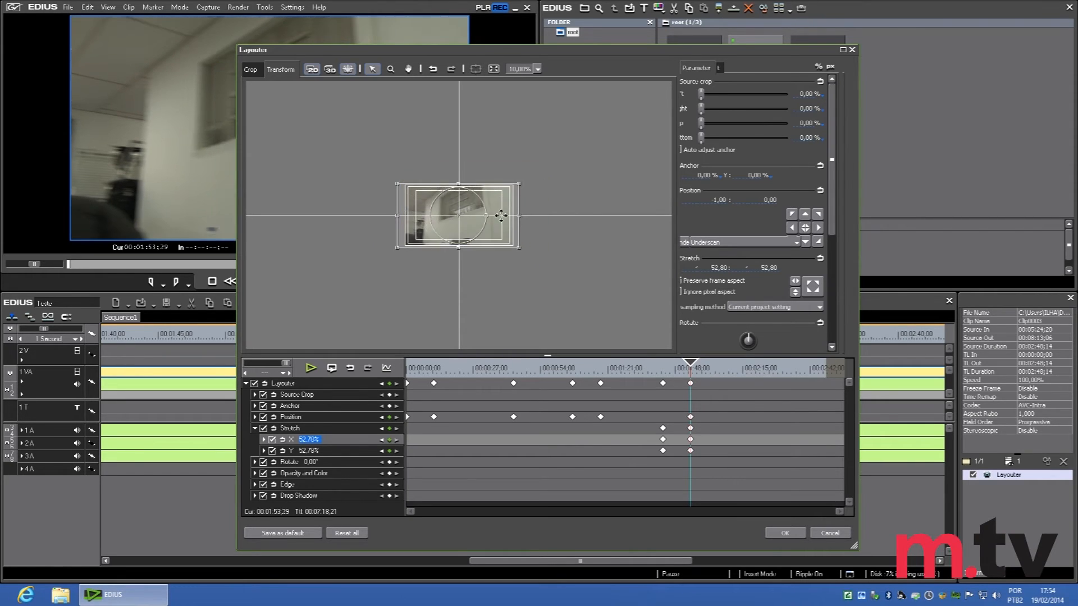
drag(521, 251, 531, 270)
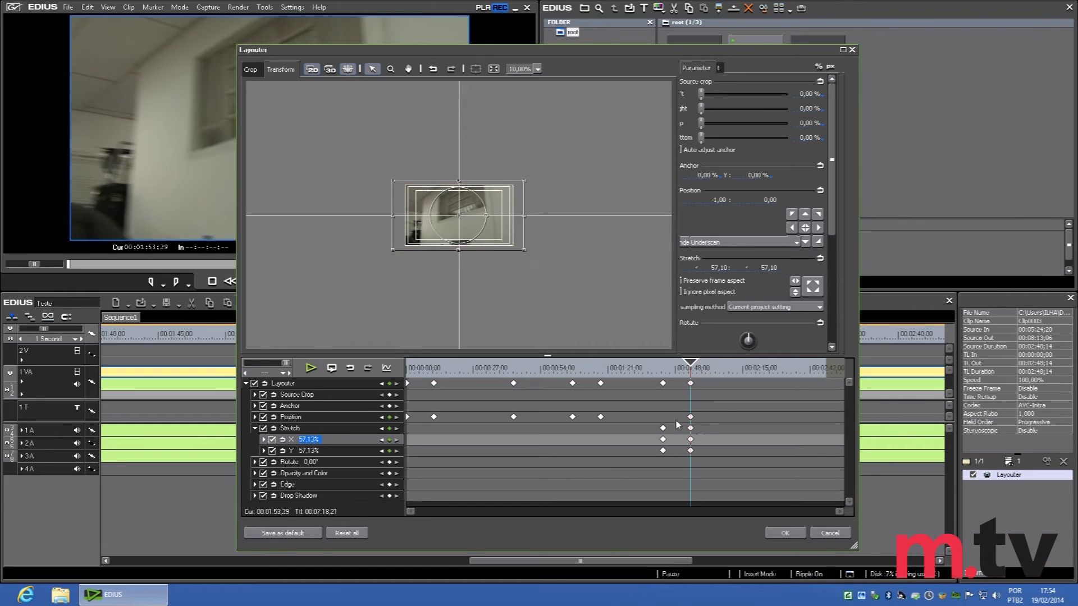
- Add a keyframe at 00:02:04;05 with Stretch at 98.63% and Position at X 2.60, Y 25.90
click(717, 370)
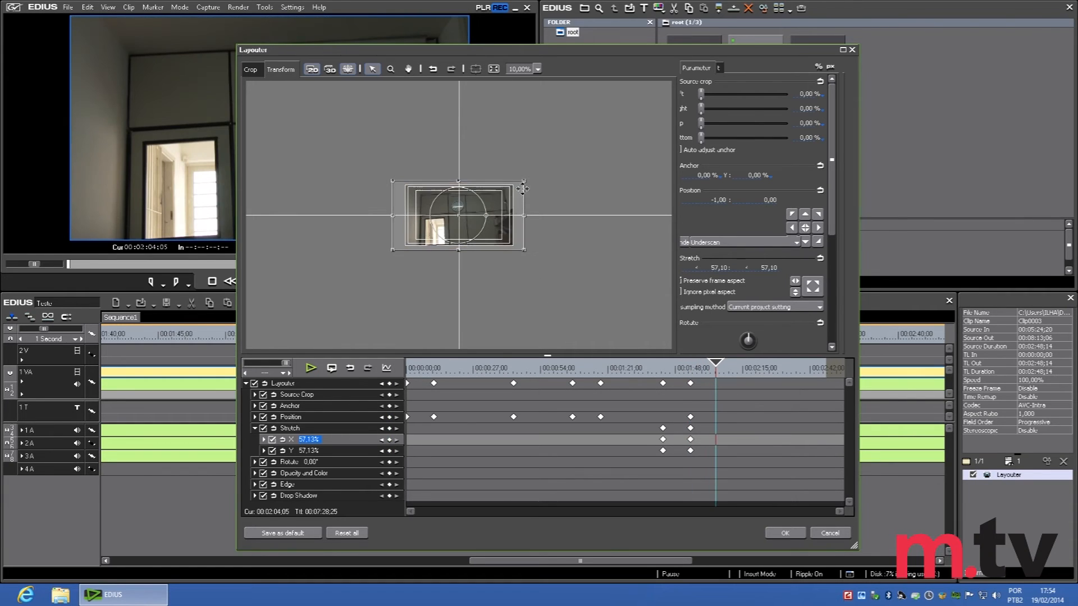
drag(524, 182, 550, 167)
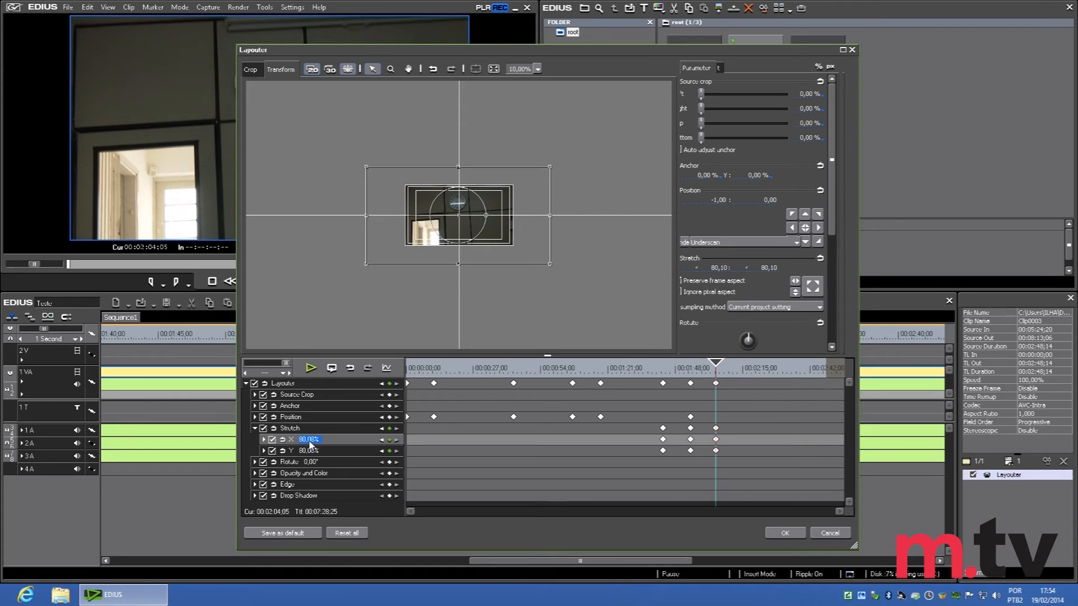
drag(551, 168, 588, 135)
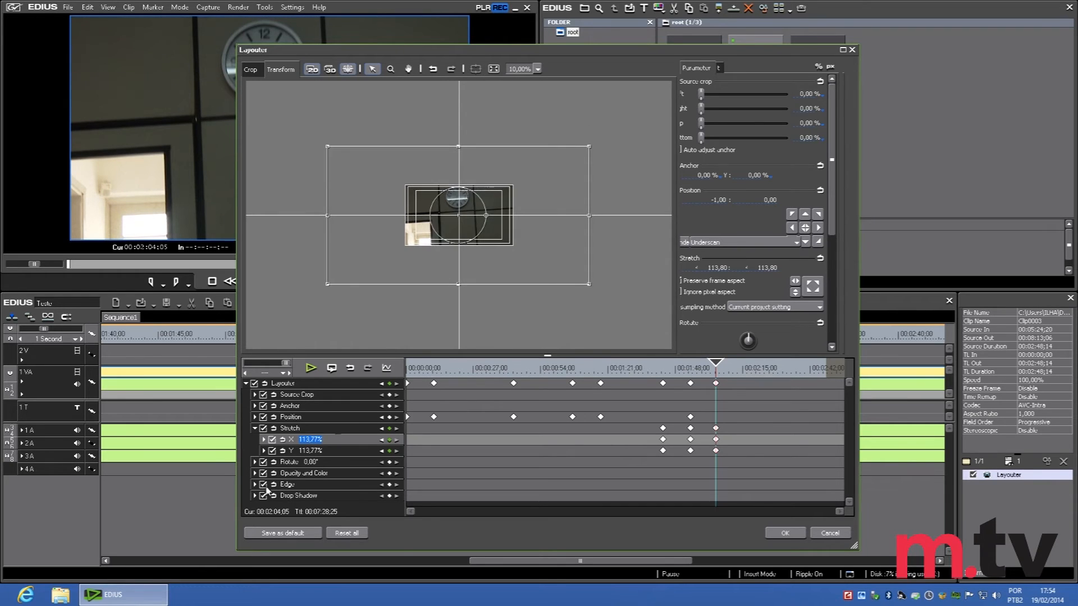
mouse_move(532, 233)
mouse_down()
mouse_move(533, 251)
mouse_move(528, 225)
mouse_up()
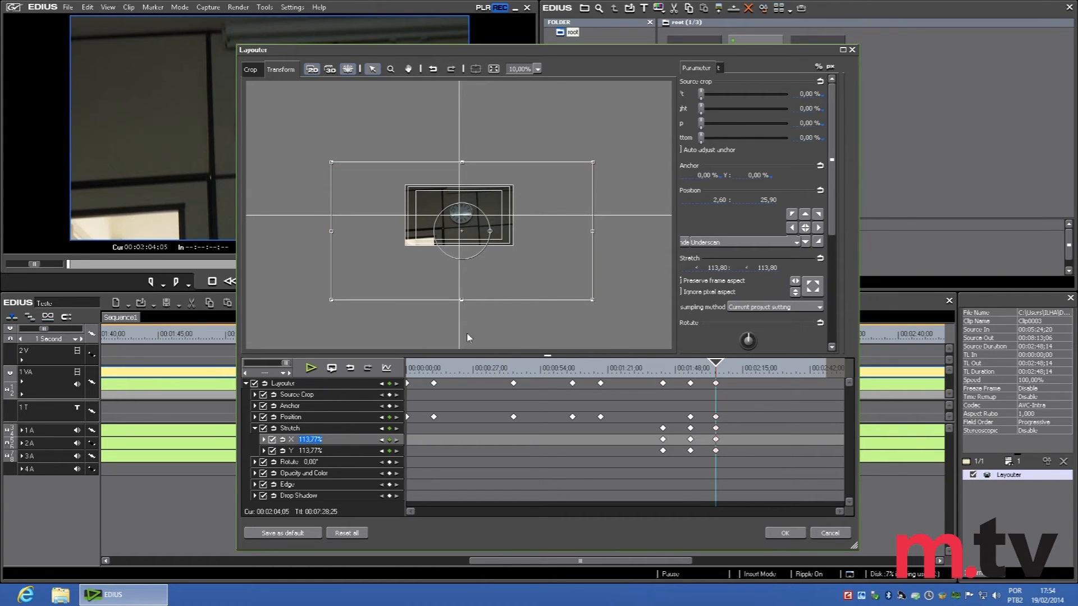
drag(594, 165, 576, 171)
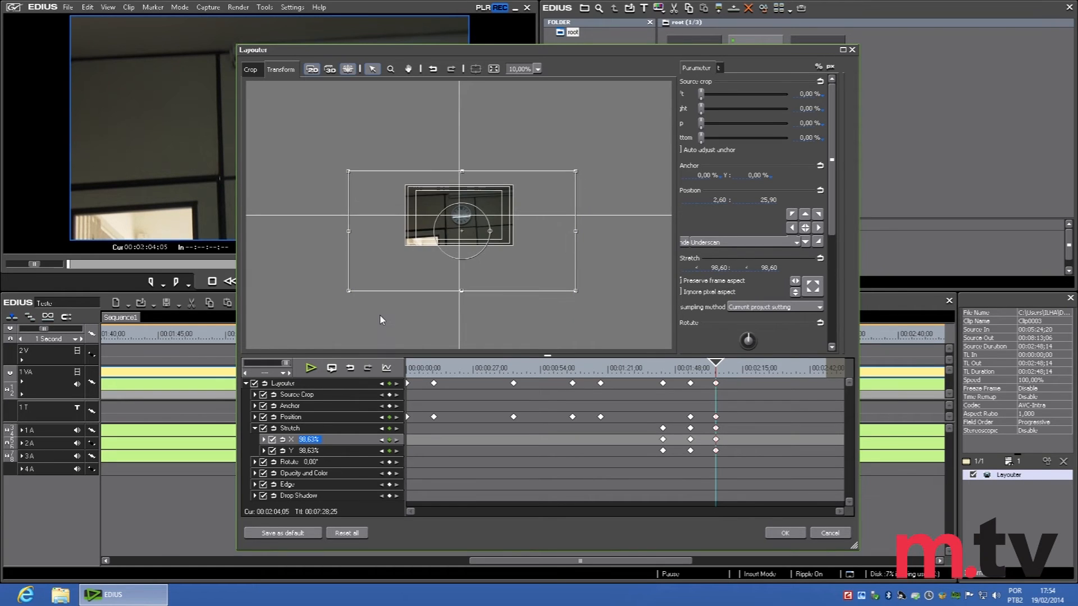
- Scrub through the keyframed animation in the Layouter and apply the layout to Clip0003
drag(727, 373, 750, 365)
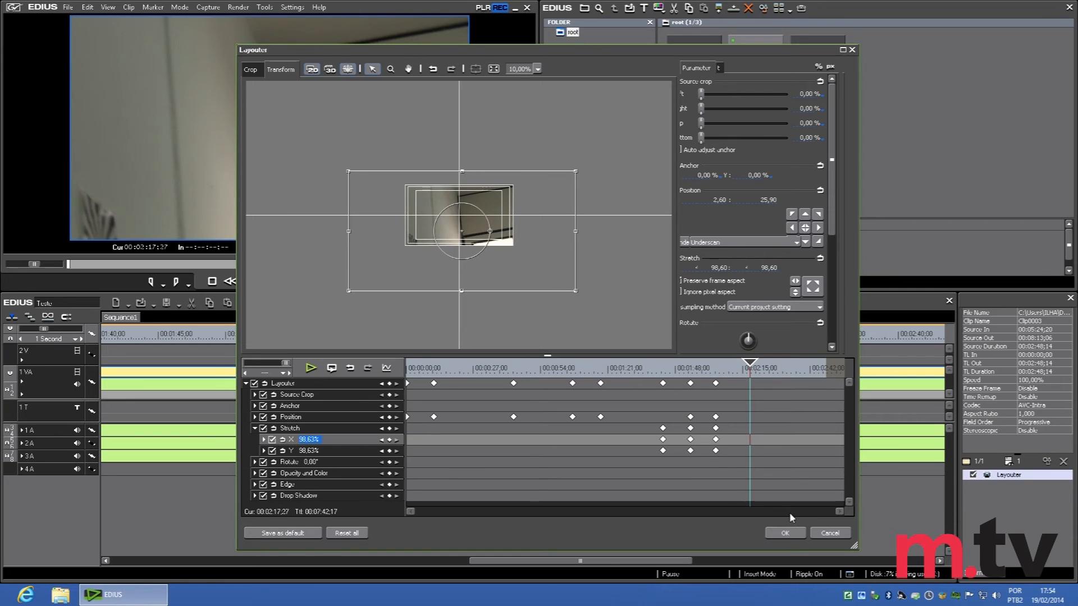
drag(754, 366, 757, 366)
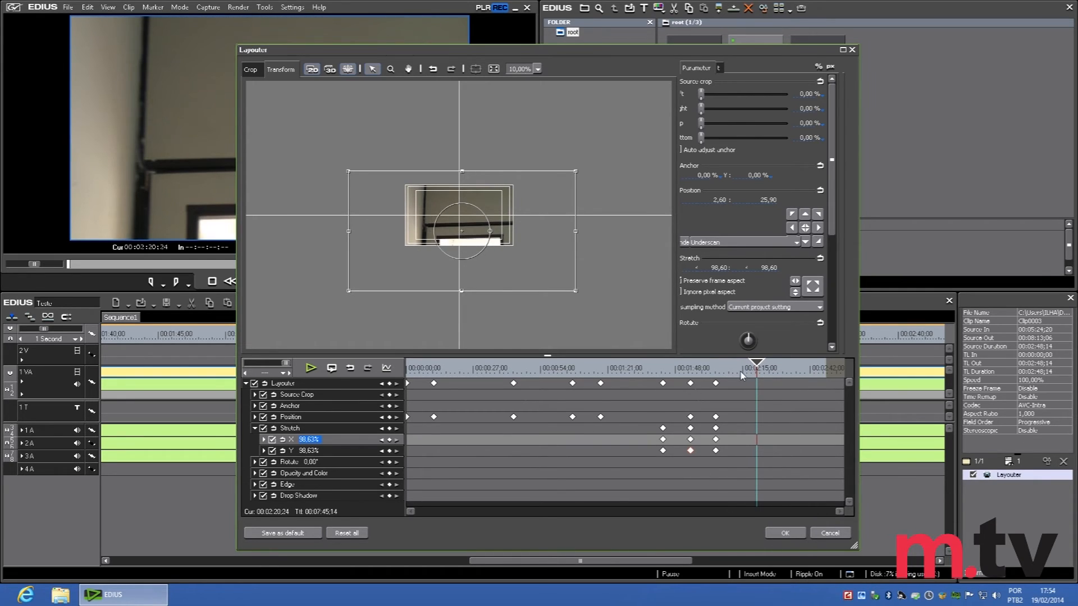
drag(720, 371, 401, 372)
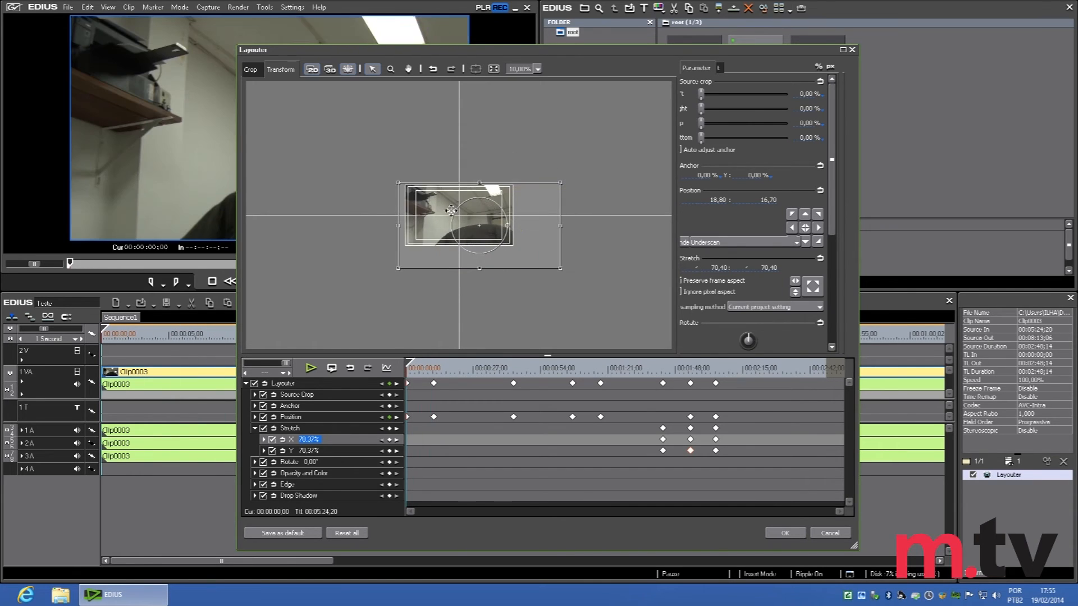
drag(414, 368, 447, 367)
drag(477, 168, 489, 172)
mouse_move(447, 365)
mouse_down()
mouse_move(501, 371)
mouse_move(464, 371)
mouse_up()
click(785, 533)
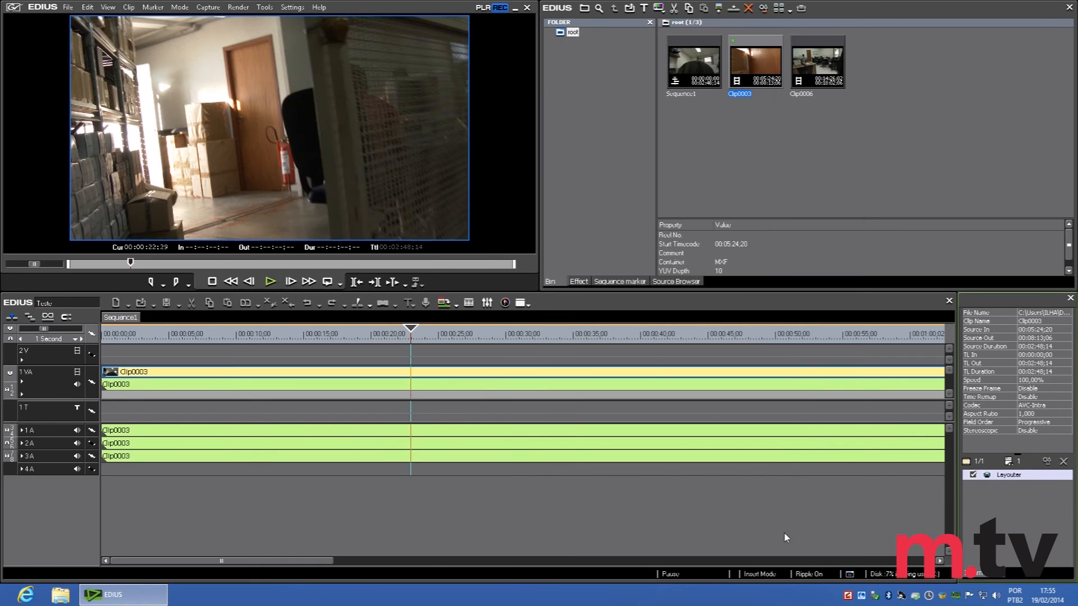
- Play and scrub the first 40 seconds of the timeline to review the reframing of Clip0003
drag(259, 336, 149, 336)
key(space)
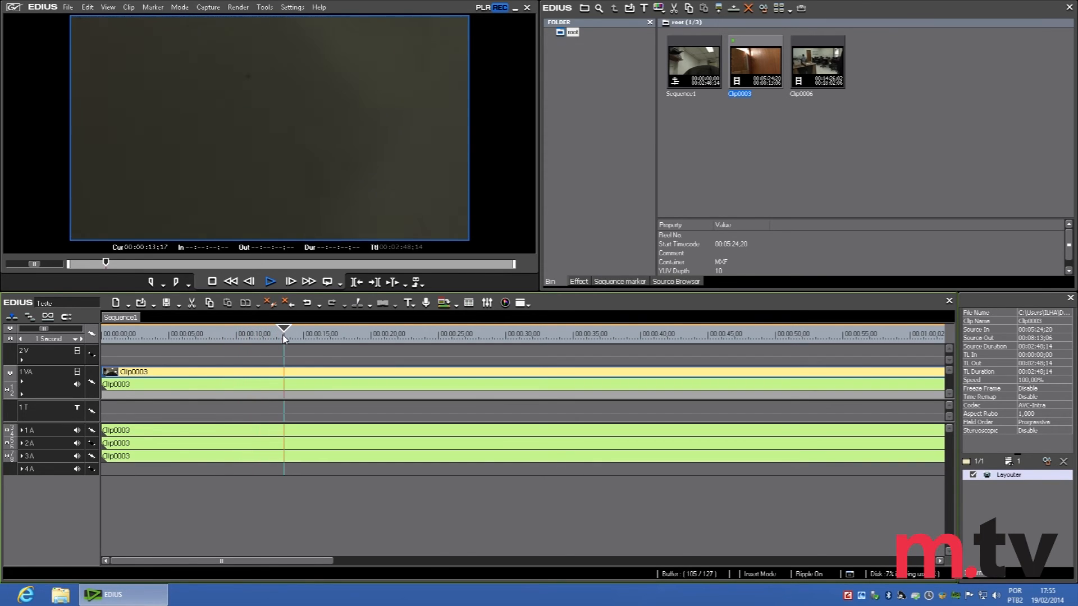
drag(298, 335, 450, 327)
key(space)
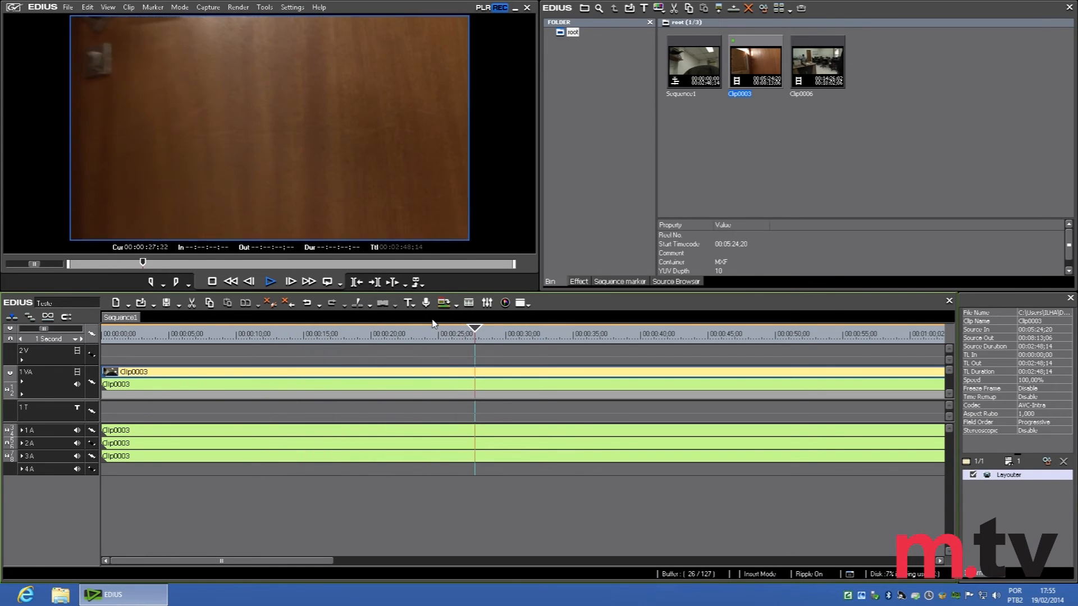
click(366, 333)
key(space)
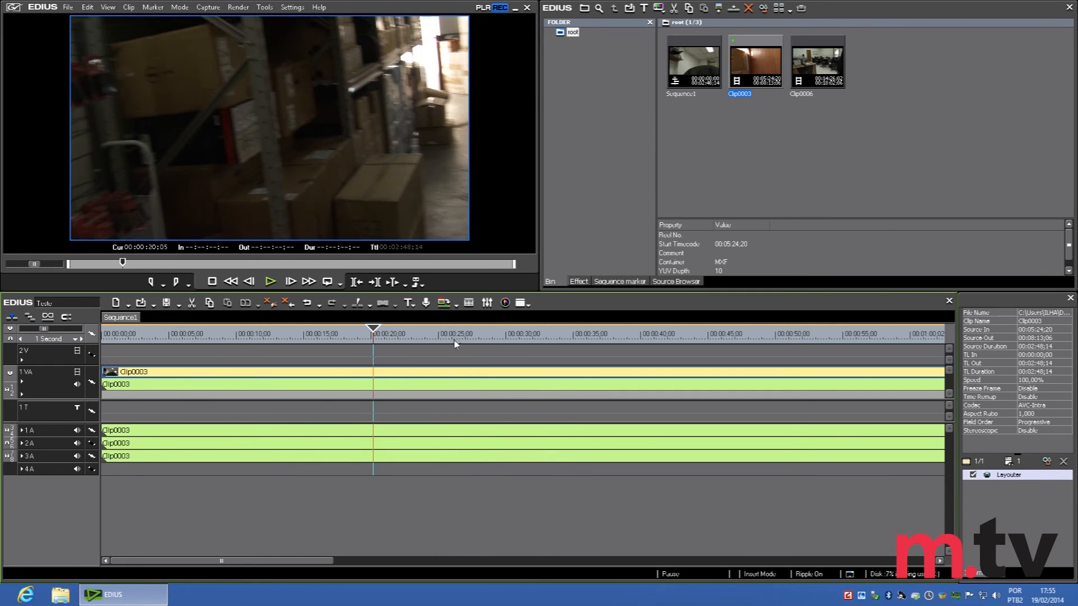
click(637, 330)
key(space)
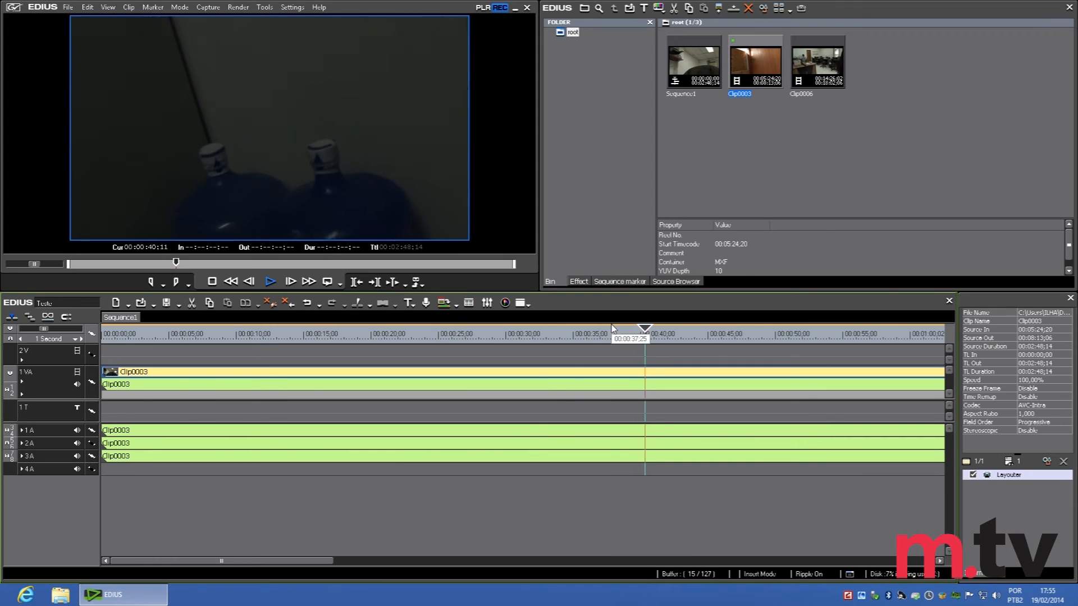
drag(681, 331, 466, 349)
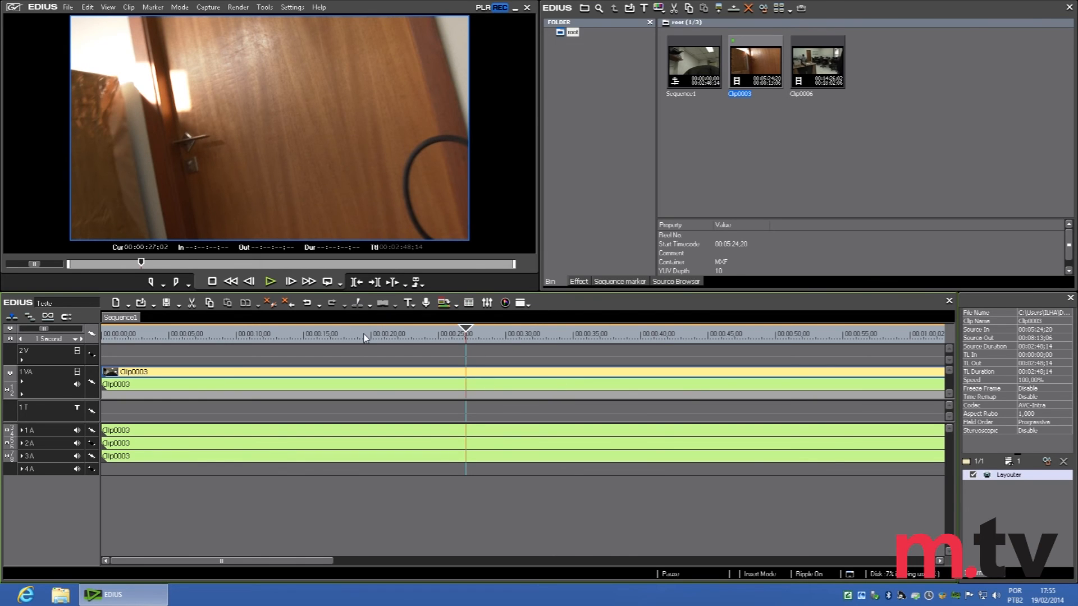
drag(364, 337, 390, 335)
click(68, 8)
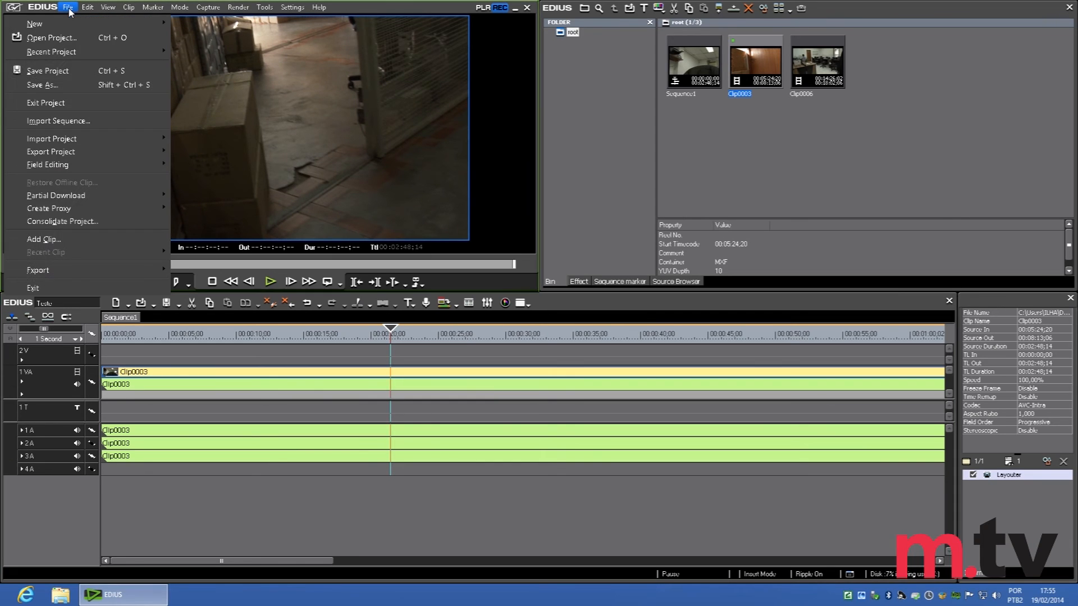
drag(368, 336, 233, 335)
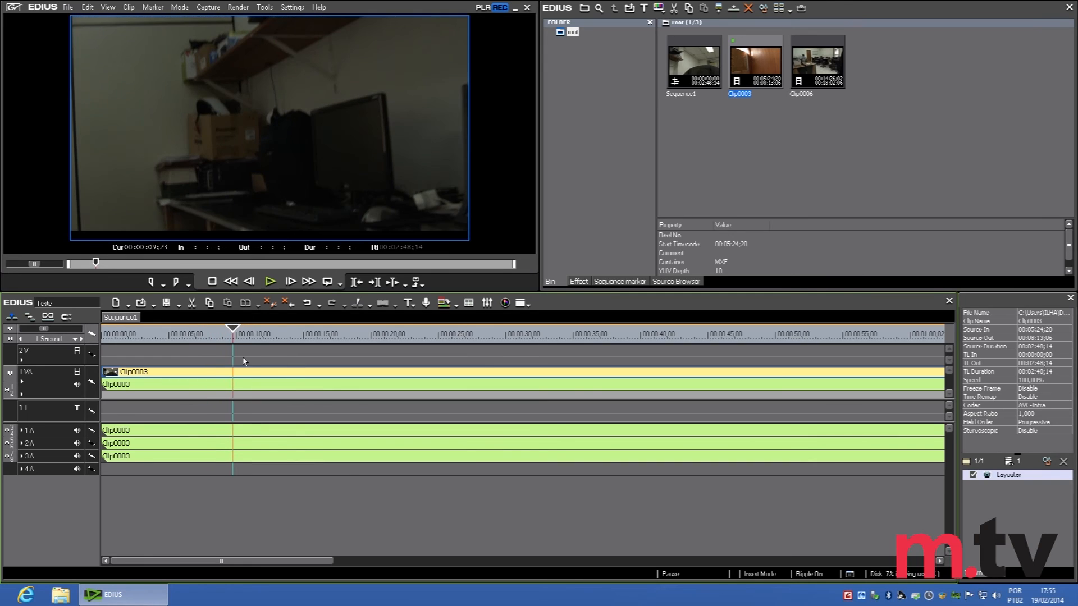
- Start a Print to File export with advanced settings expanded, the QuickTime Grass Valley HQ Fine preset and conversion enabled
click(68, 7)
mouse_move(87, 273)
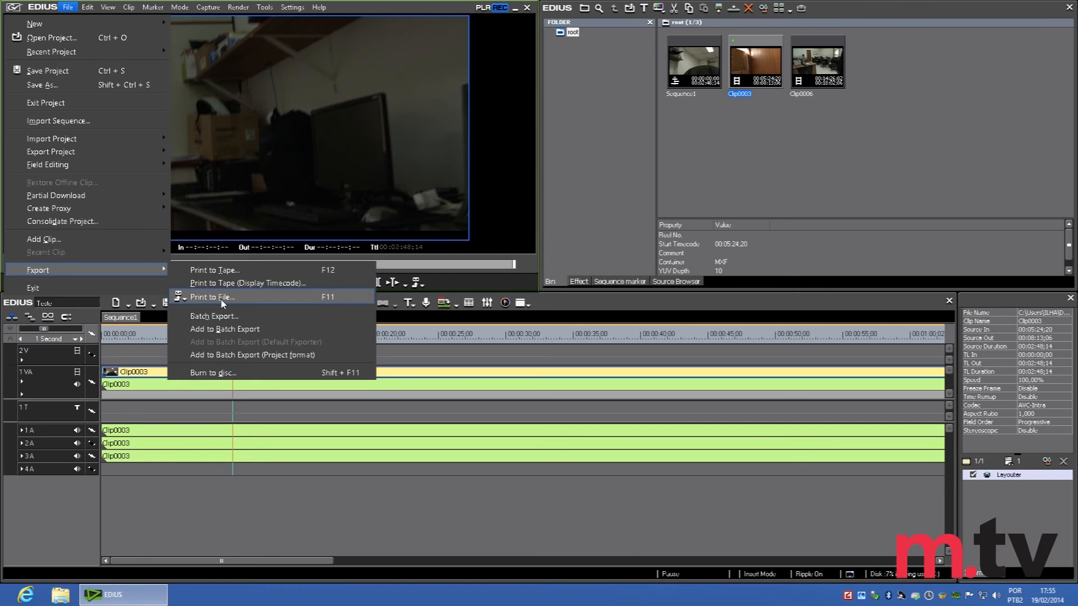
click(222, 298)
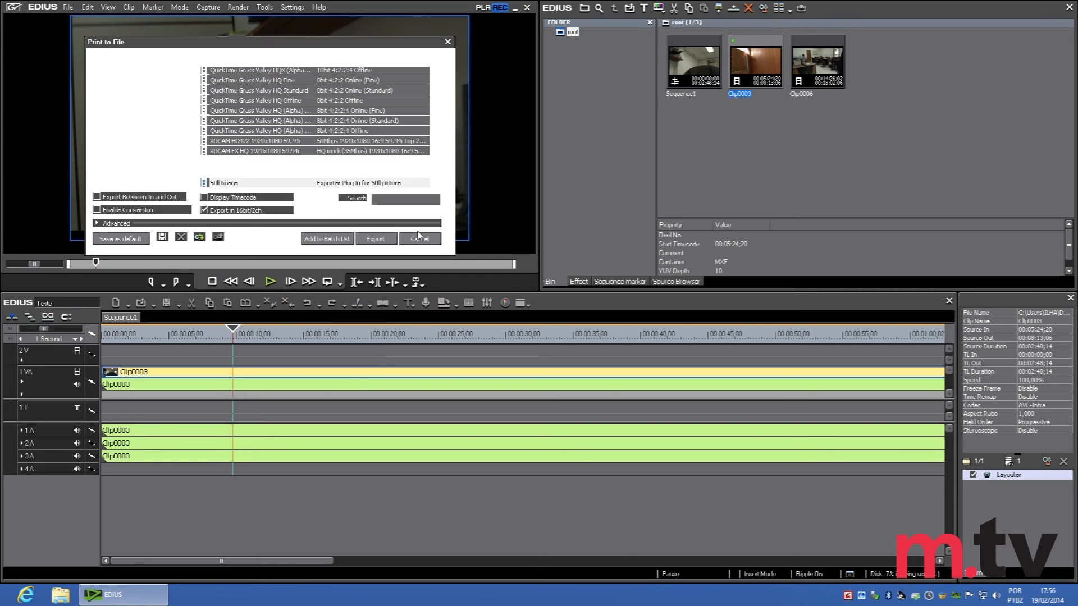
click(100, 224)
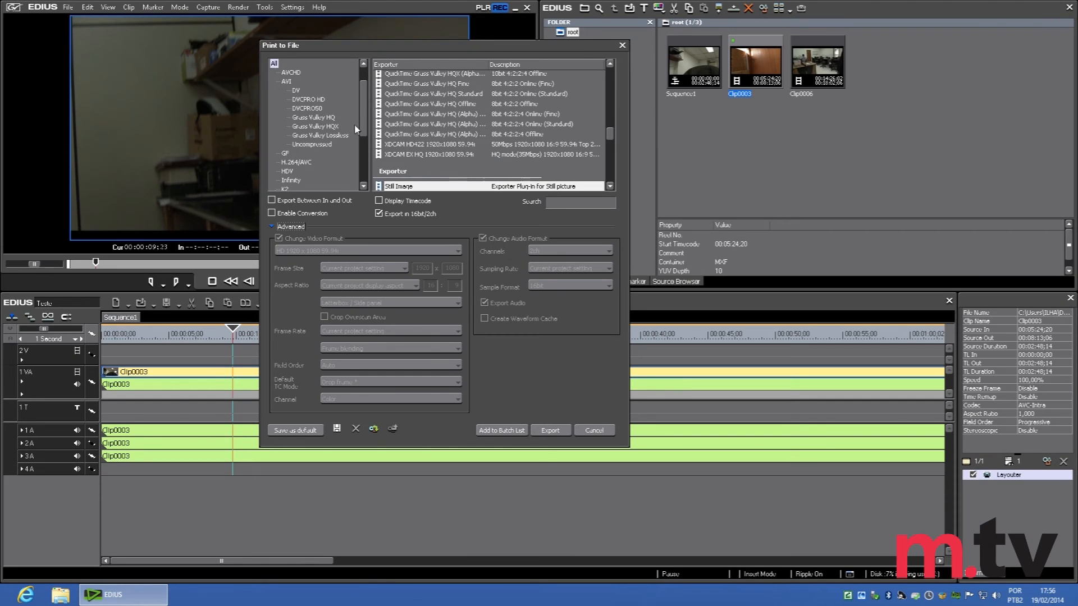
drag(365, 99, 363, 94)
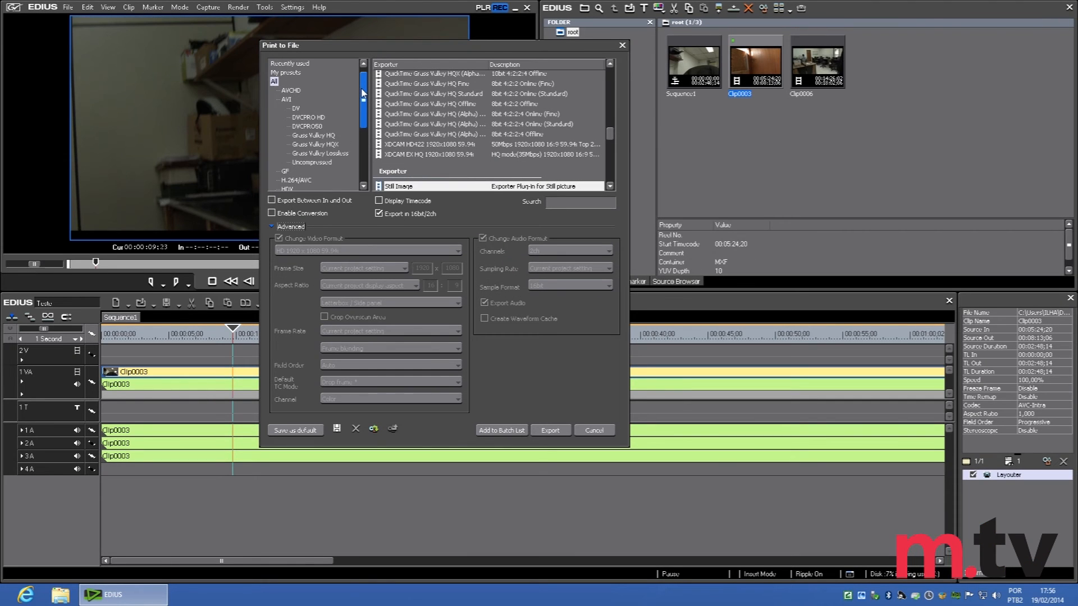
click(430, 82)
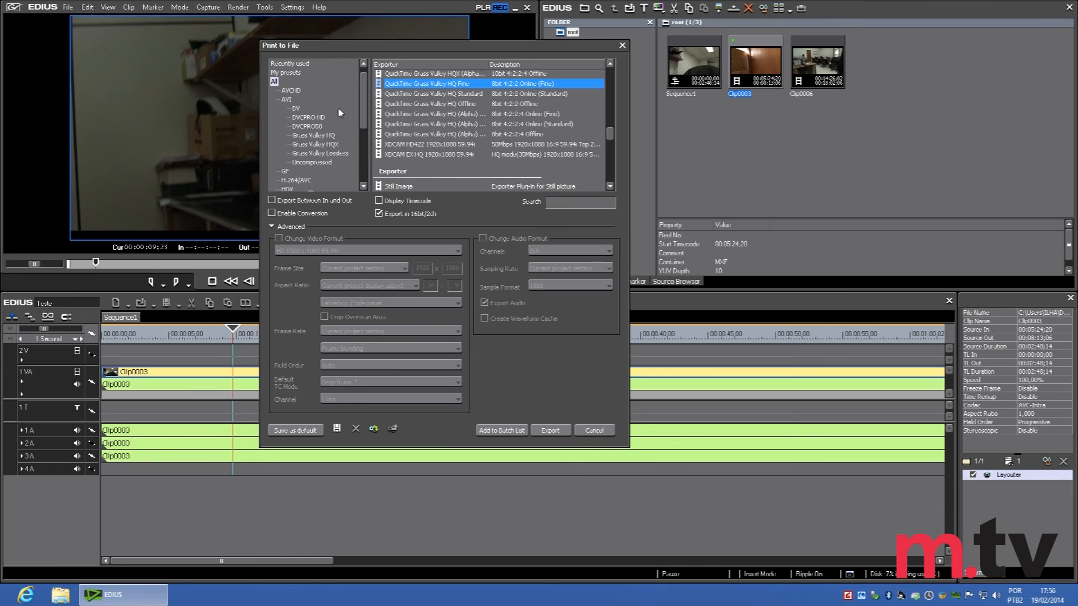
click(306, 213)
- Examine the MPEG and QuickTime Grass Valley HQ export presets and close the export settings without exporting
drag(365, 103, 369, 142)
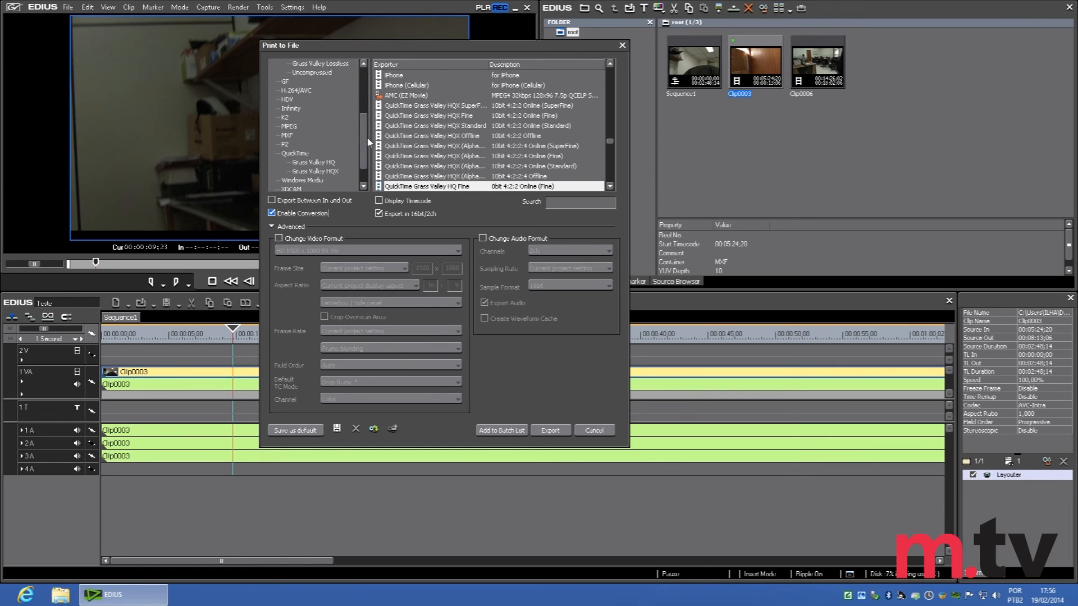
click(287, 99)
click(289, 127)
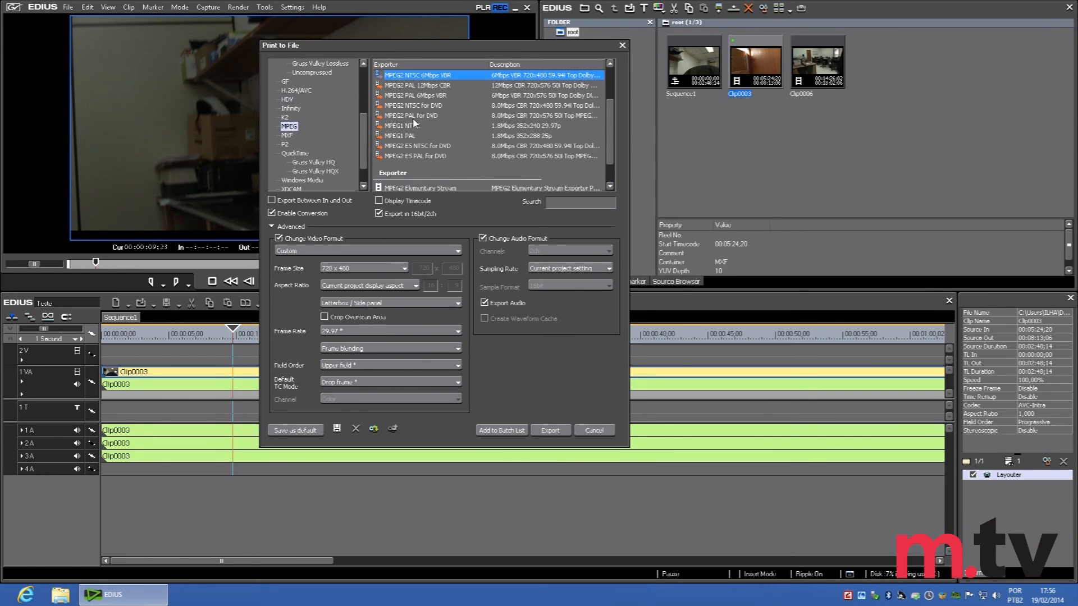
click(304, 163)
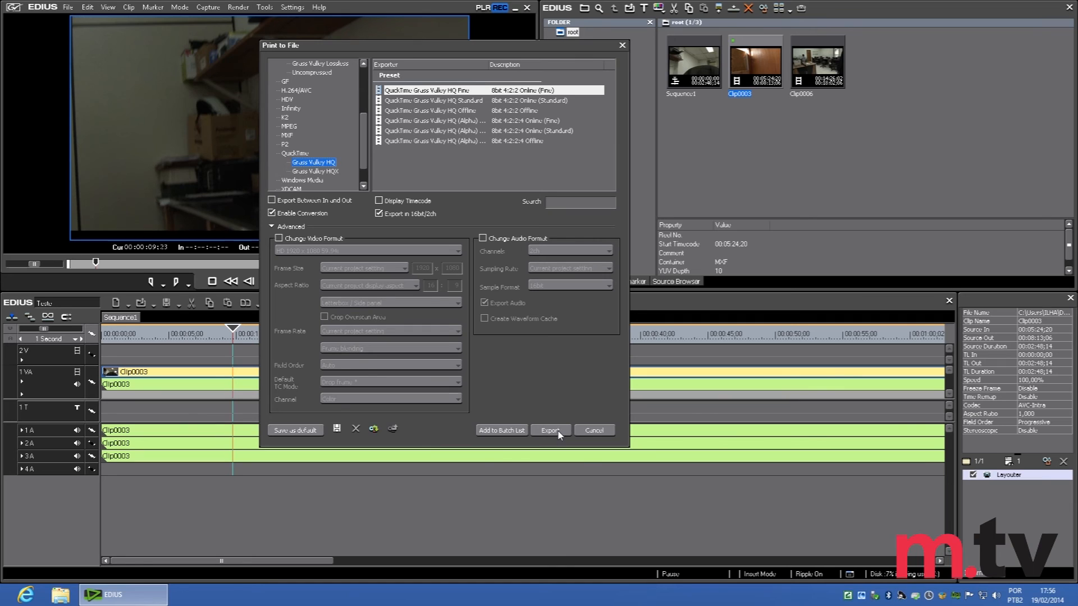
click(594, 430)
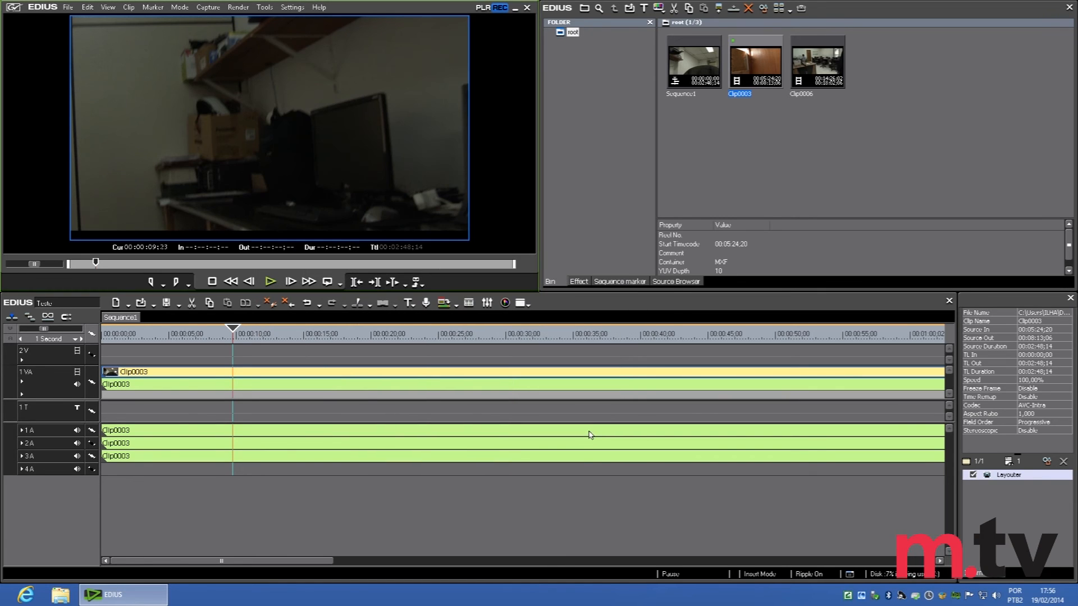
drag(249, 335, 494, 335)
click(717, 148)
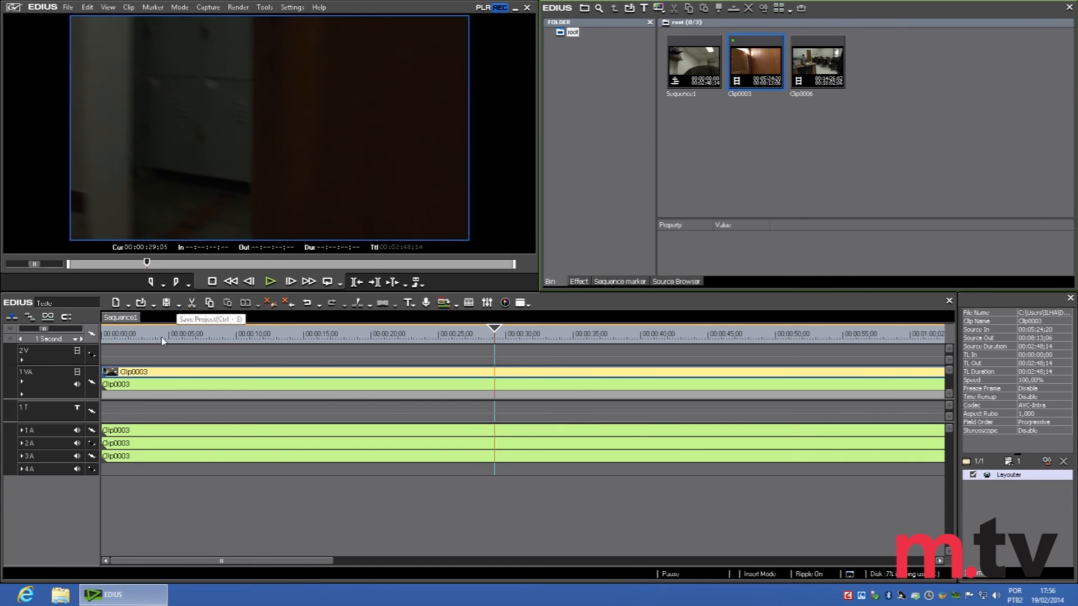
mouse_move(186, 337)
mouse_down()
mouse_move(314, 335)
mouse_move(189, 335)
mouse_up()
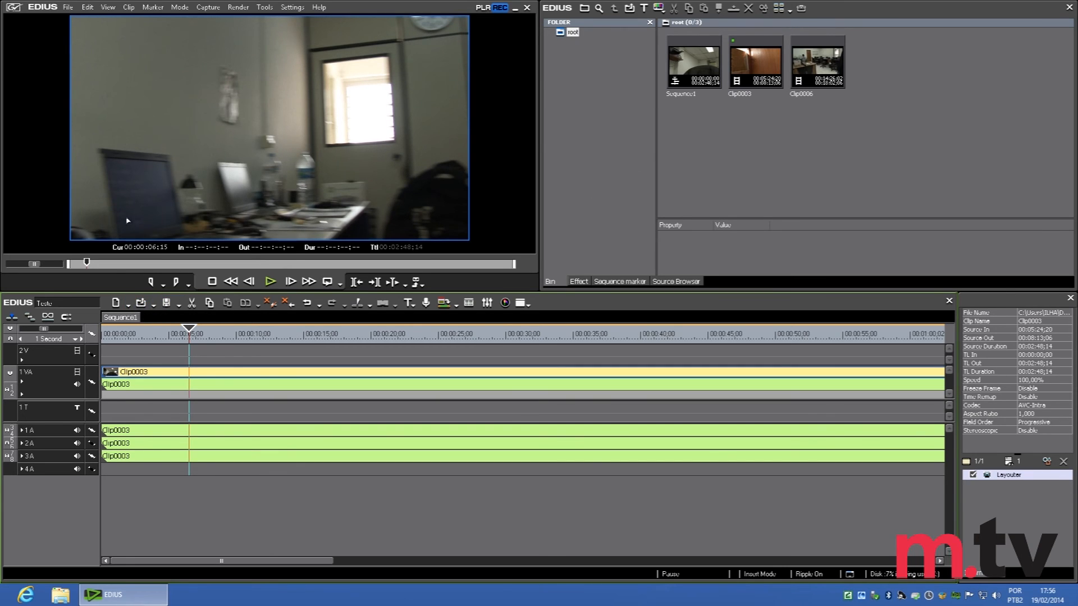
- Save the current project and start a new project named 4k with customized settings
click(67, 7)
mouse_move(79, 24)
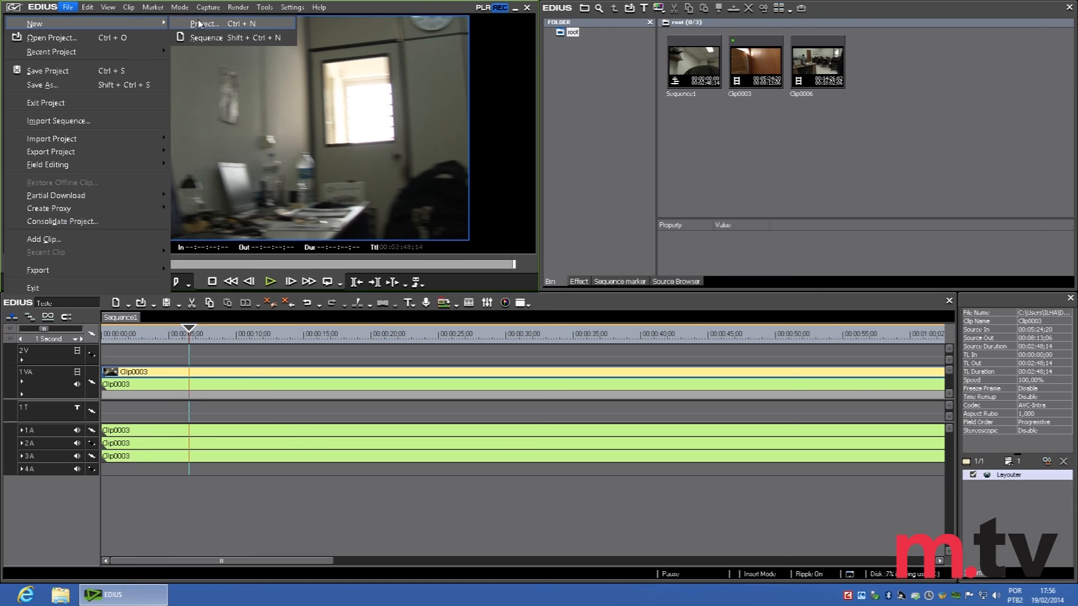
click(200, 24)
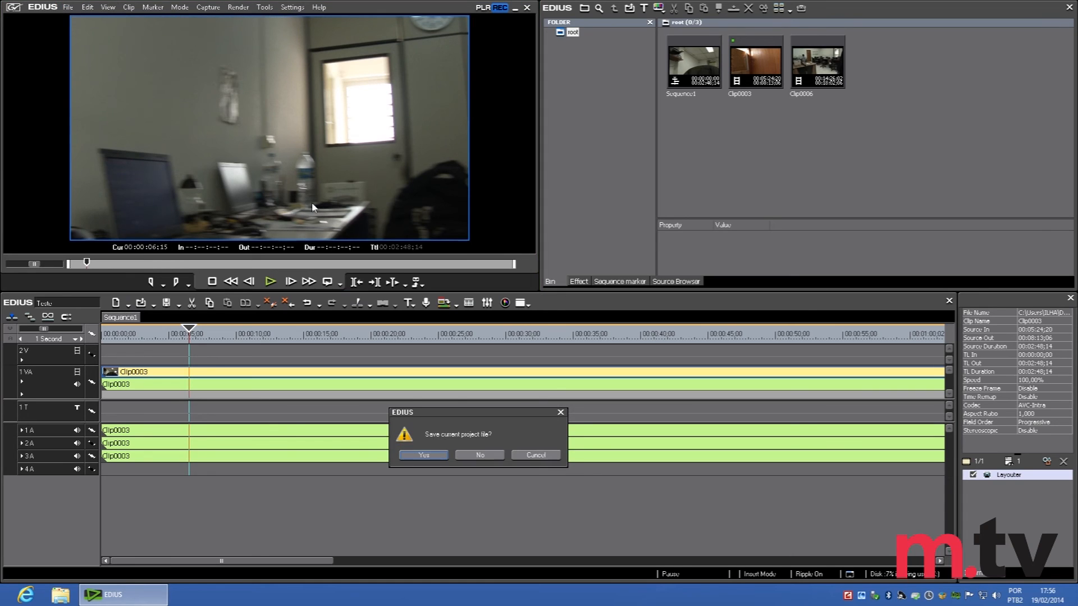
click(432, 456)
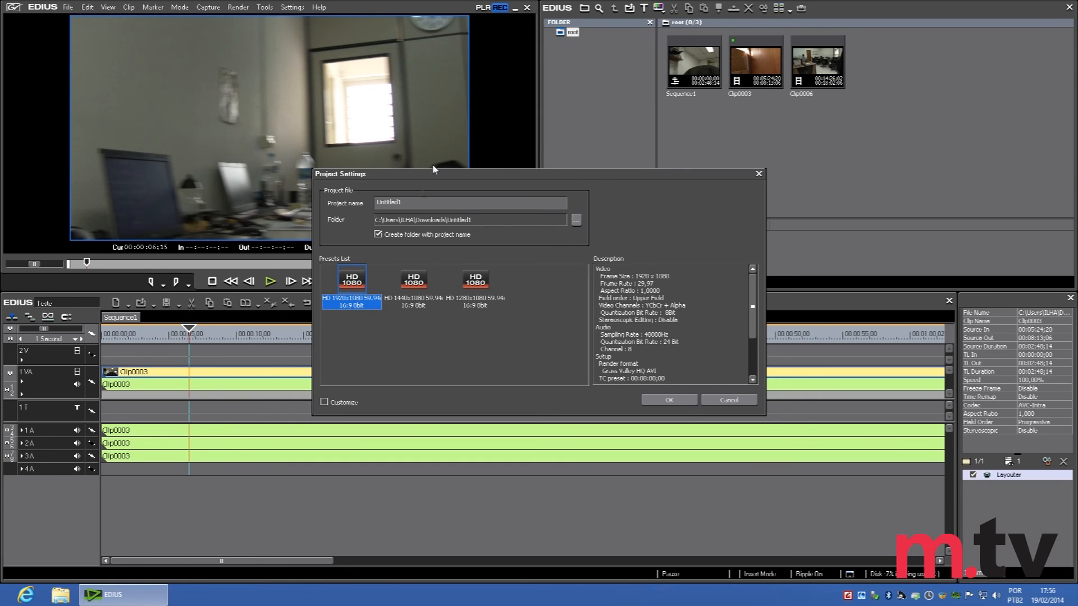
key(shift+Tab)
text(4k)
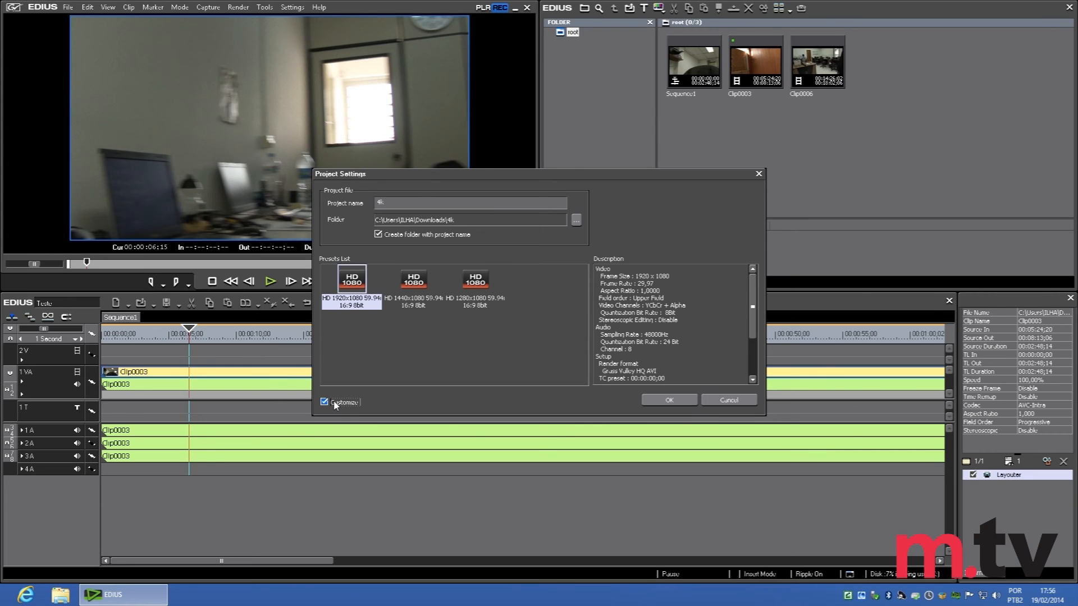
click(683, 400)
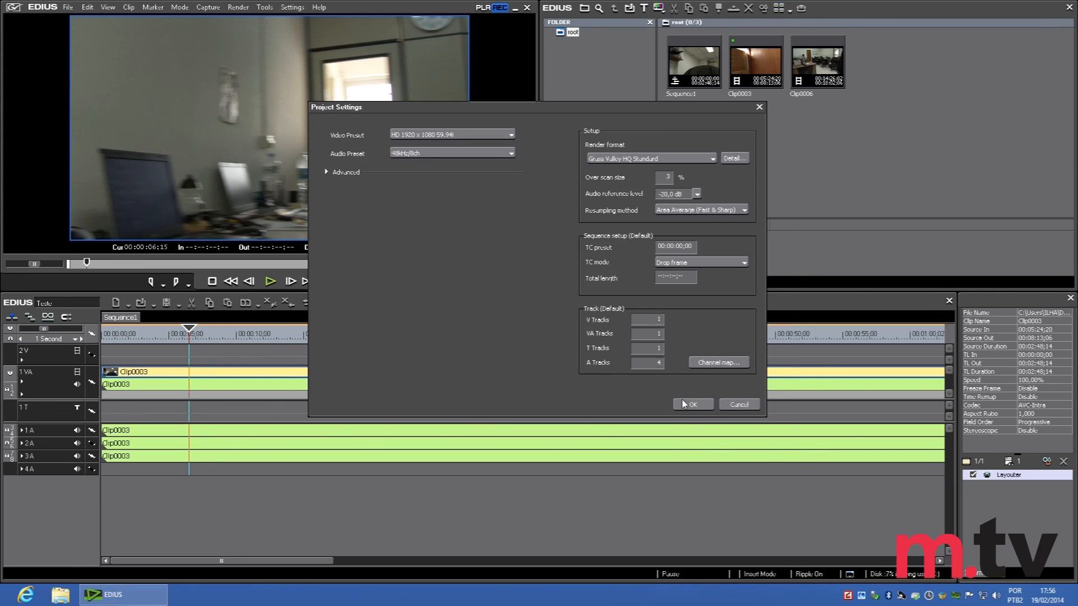
- Set the new project's frame size to 4096 x 2160 in the advanced video settings
click(326, 172)
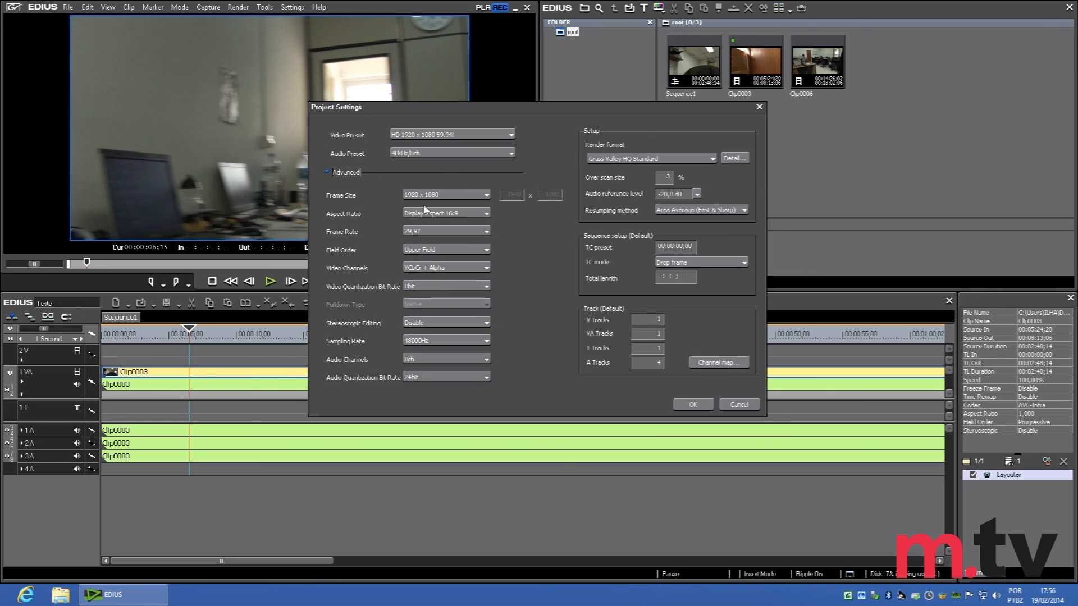
click(439, 194)
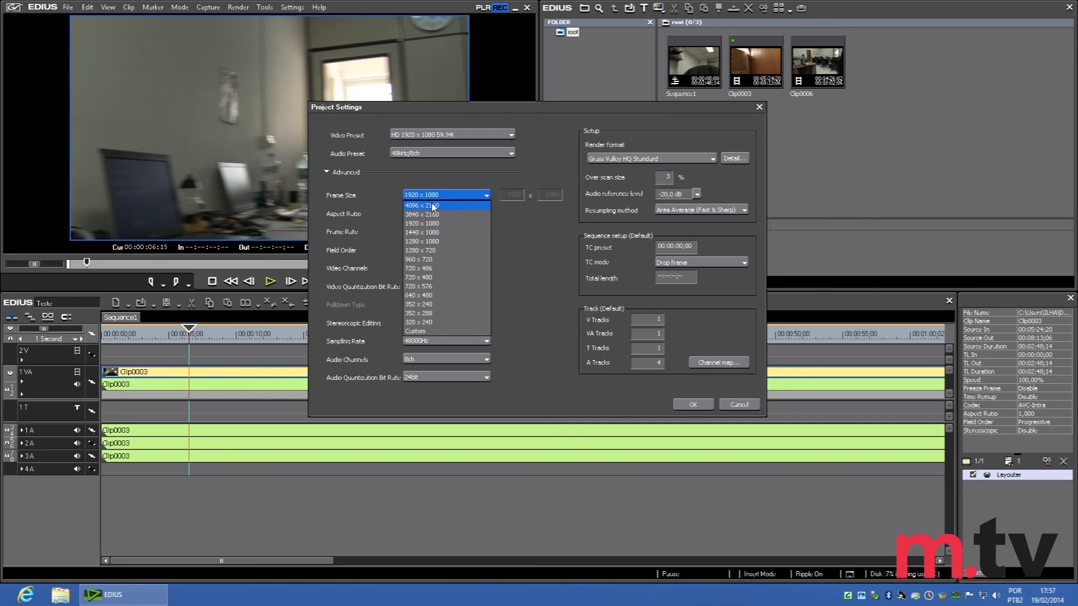
click(434, 205)
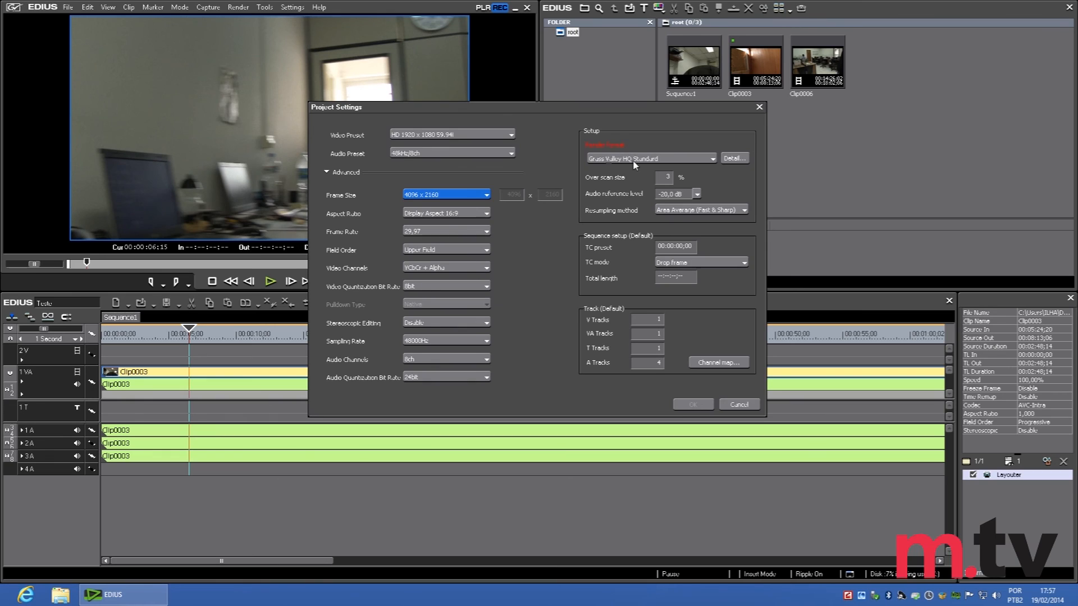
- Set the render format to Grass Valley HQX SuperFine and create the 4096 x 2160 project
click(611, 161)
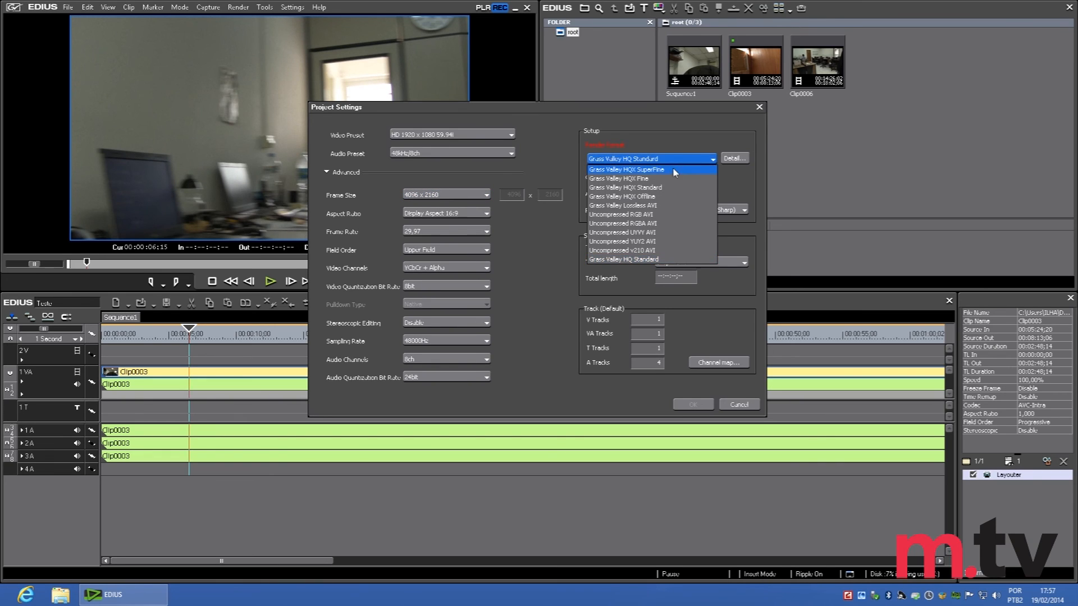
click(628, 171)
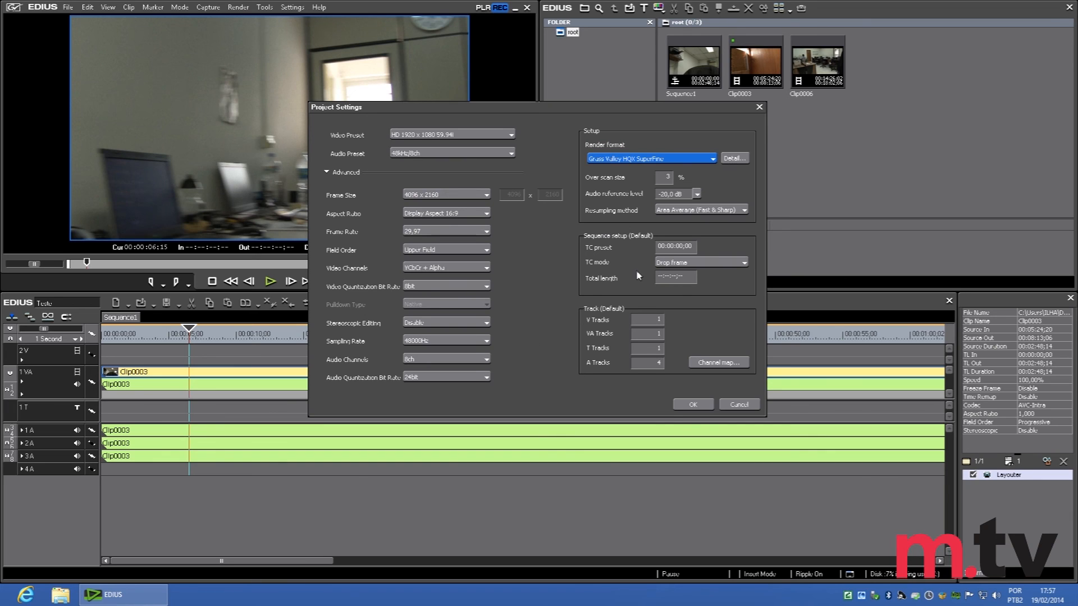
click(693, 405)
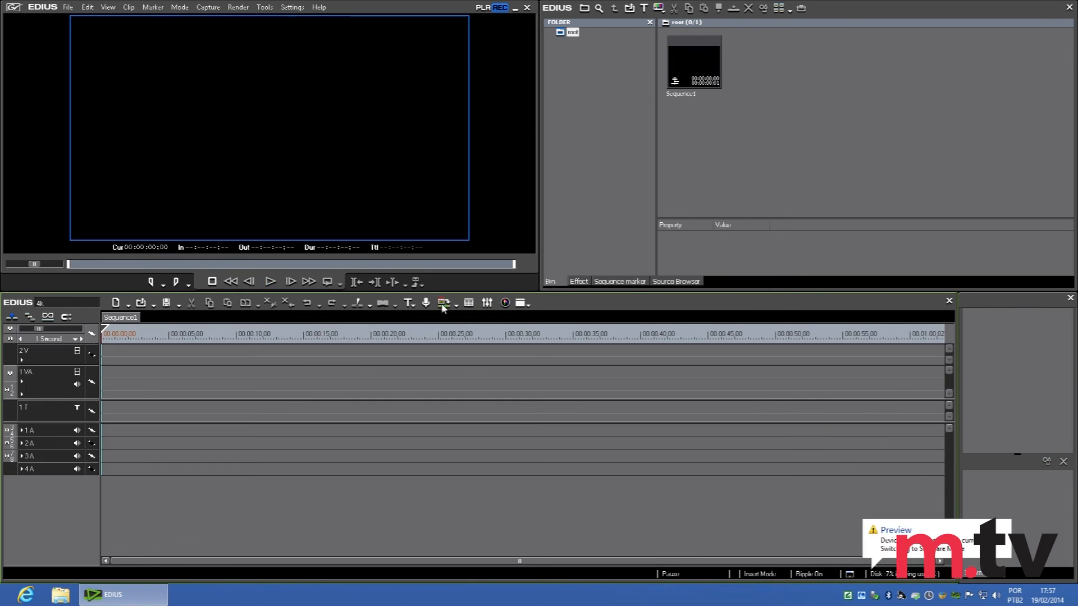
- Import Clip0003.MXF into the bin and place it at the start of the 1VA track
double_click(807, 140)
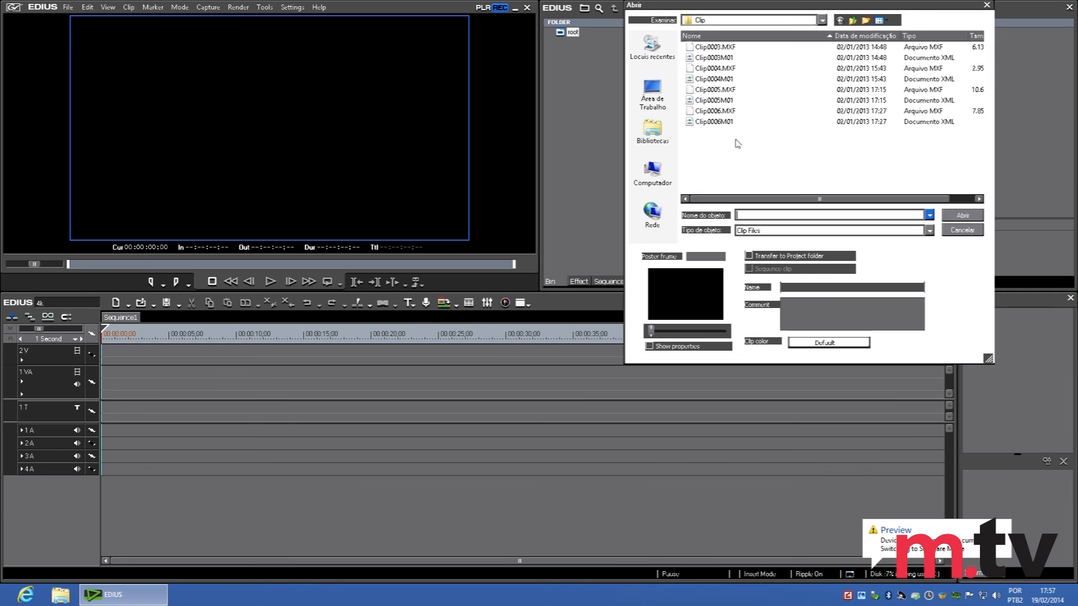
double_click(716, 48)
drag(754, 55, 109, 382)
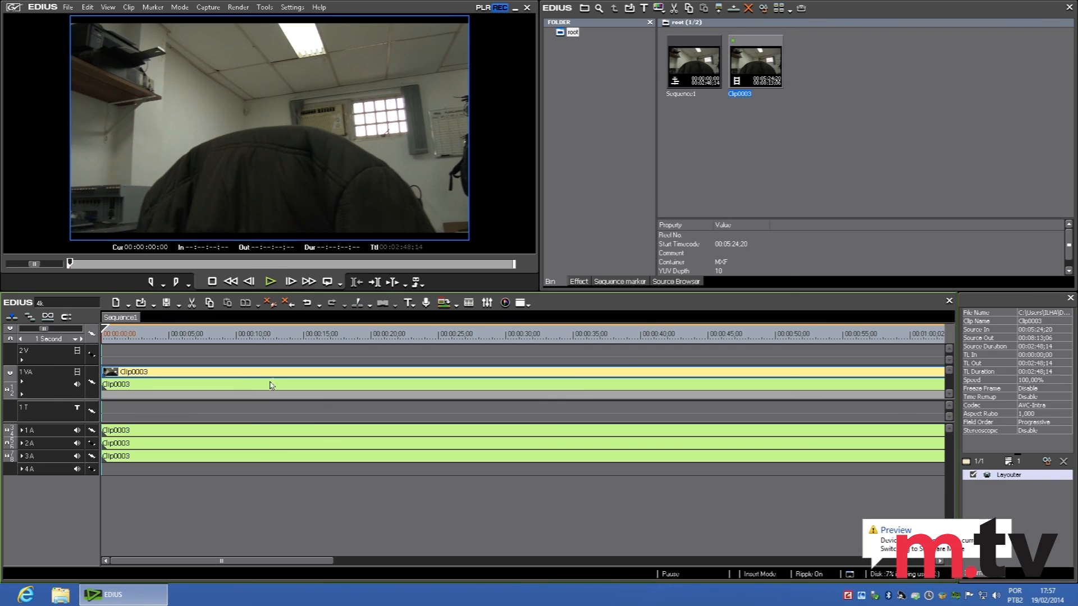
- Check the video properties of Clip0003 and the properties of Sequence1 without changing anything
drag(292, 334, 356, 334)
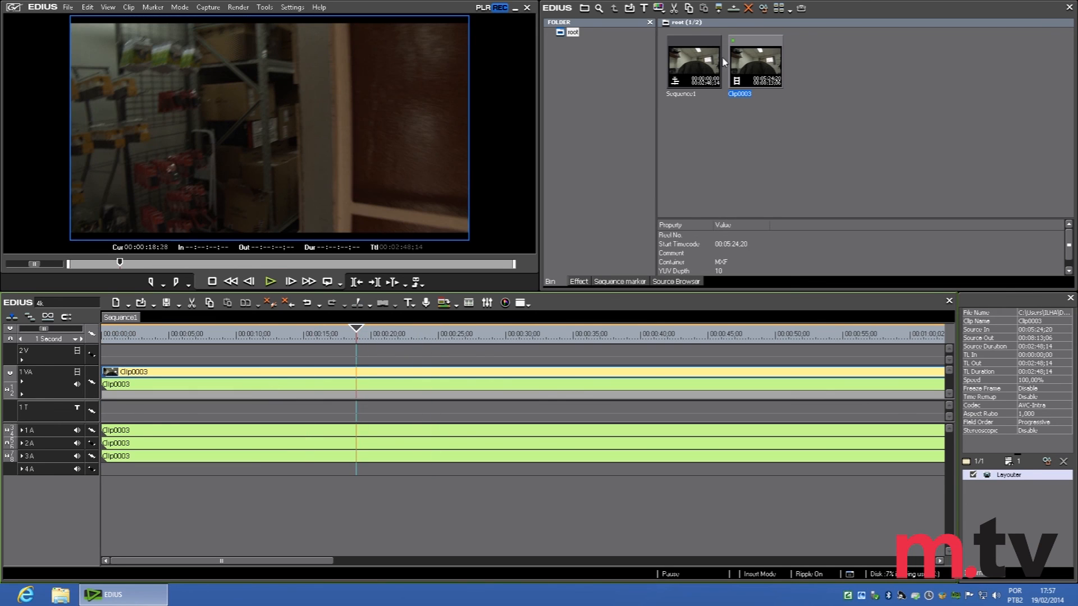
right_click(769, 68)
click(800, 439)
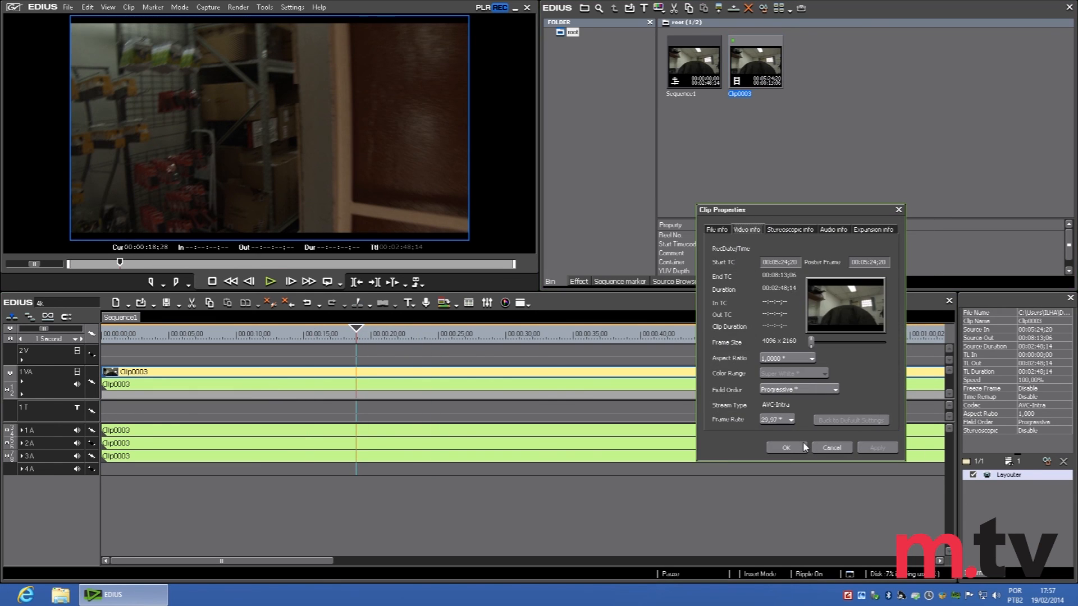
click(833, 447)
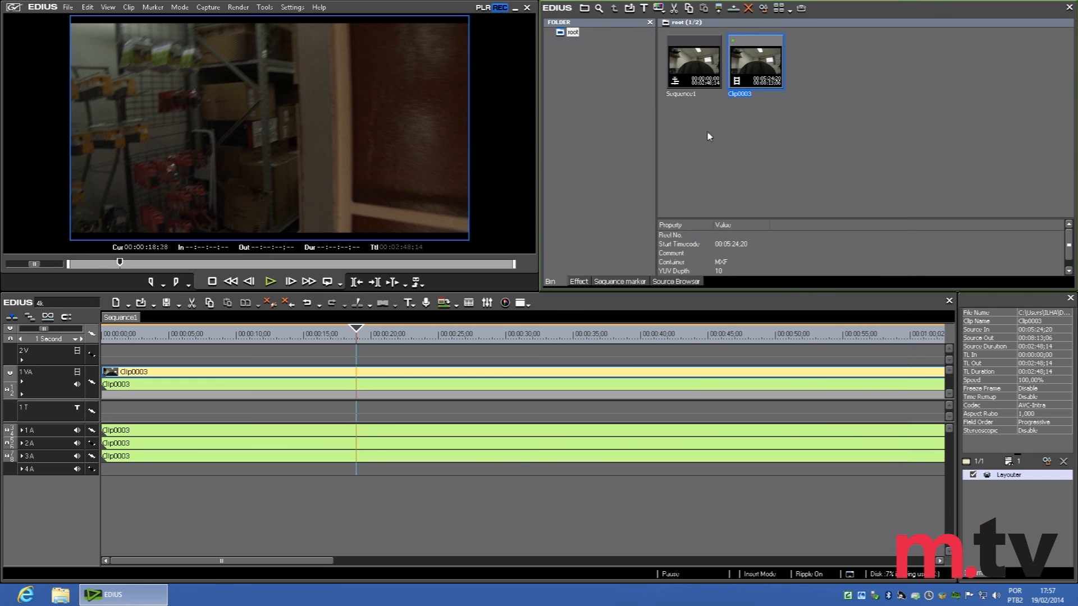
right_click(698, 56)
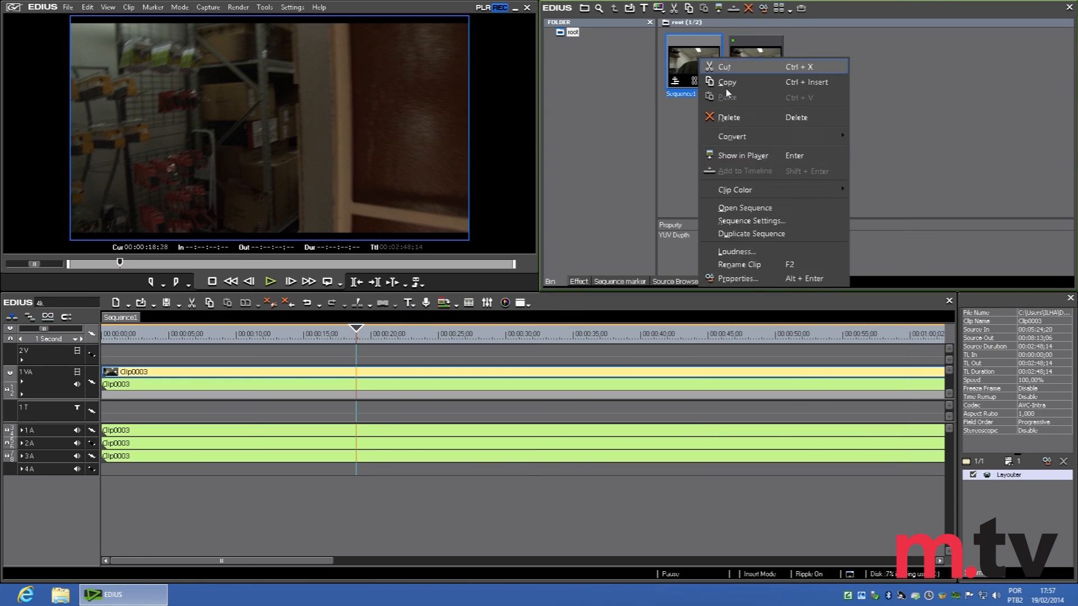
click(752, 278)
click(831, 447)
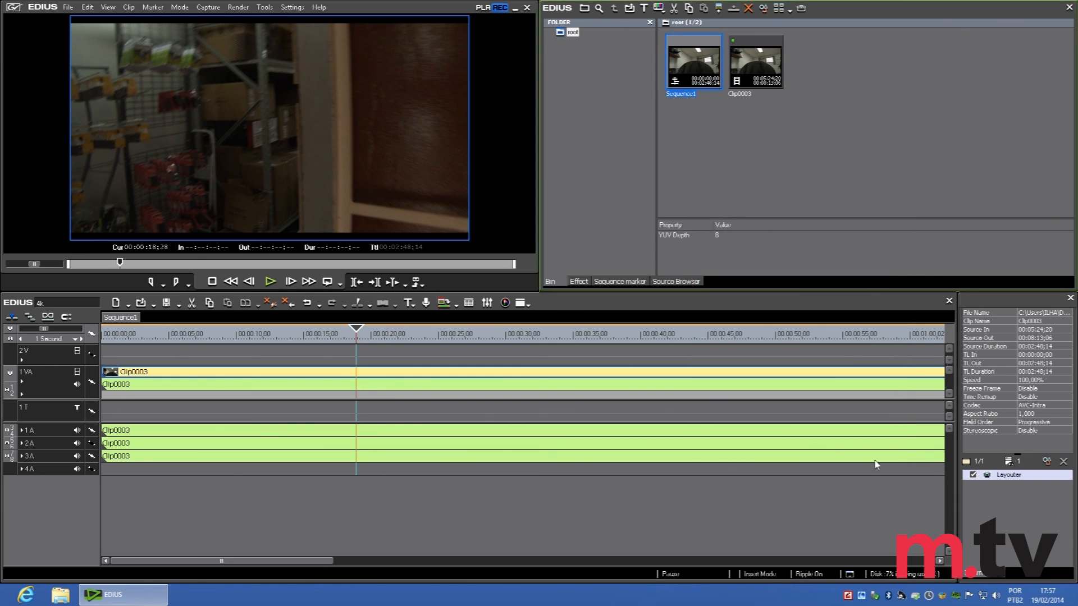
- Try enlarging Clip0003 in the Layouter to about 98.7% with a slight position shift, and discard the changes
double_click(1009, 474)
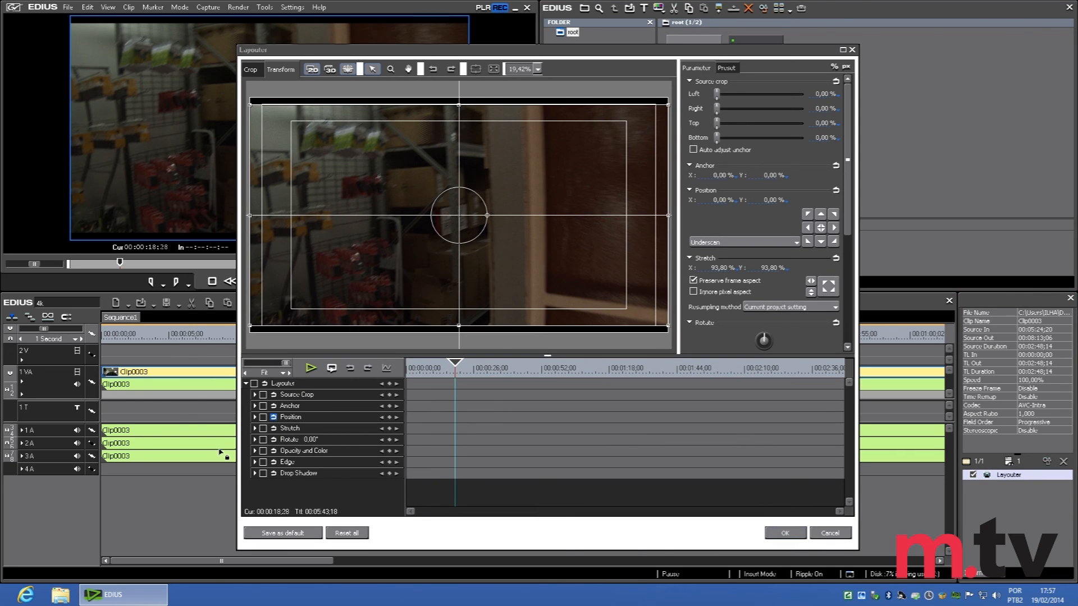
click(255, 428)
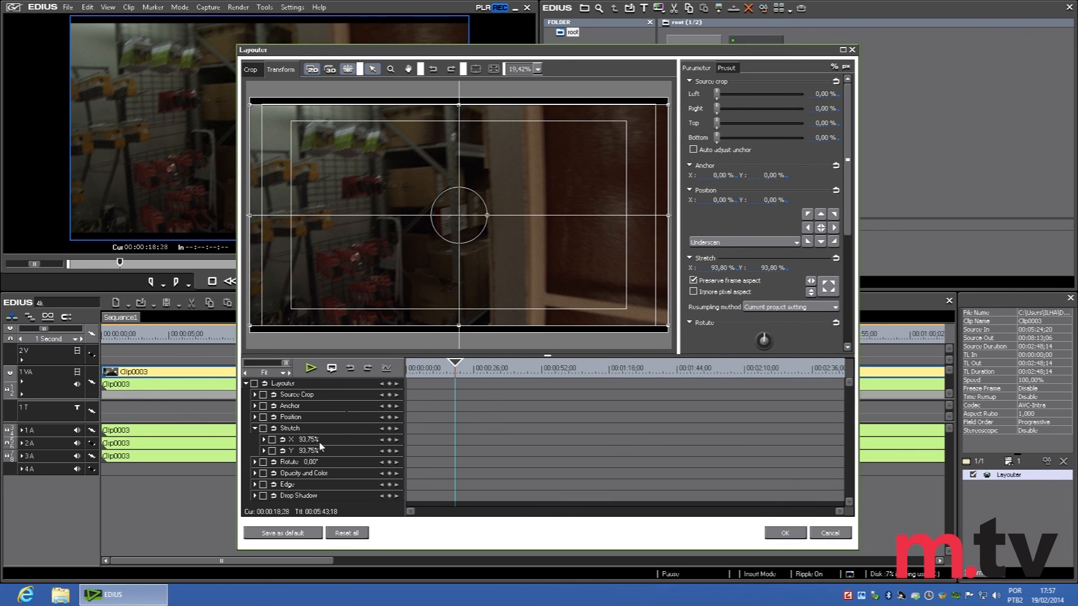
click(442, 369)
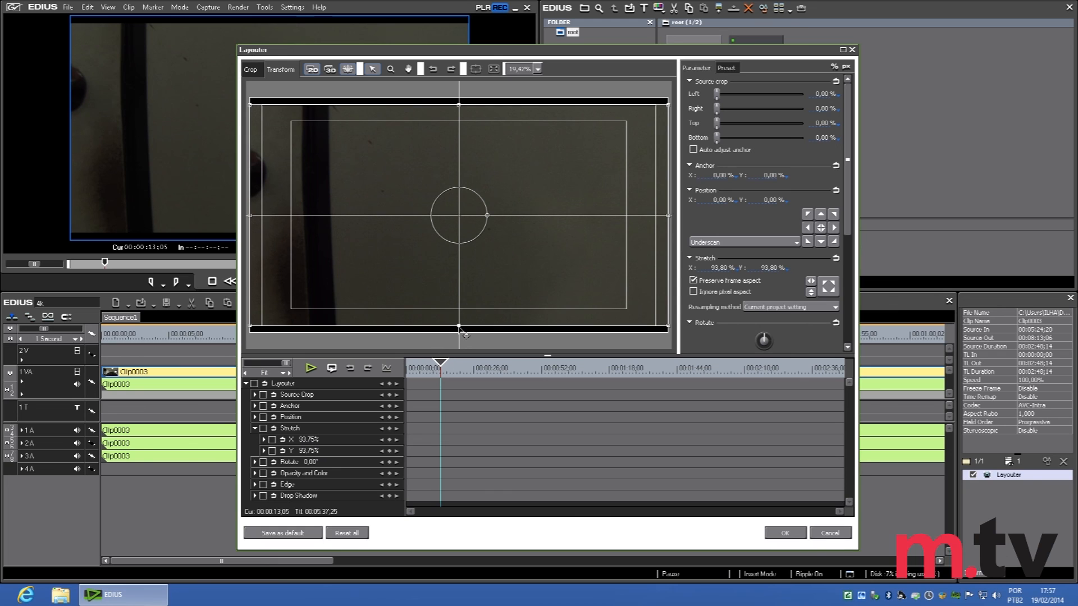
drag(458, 327, 458, 332)
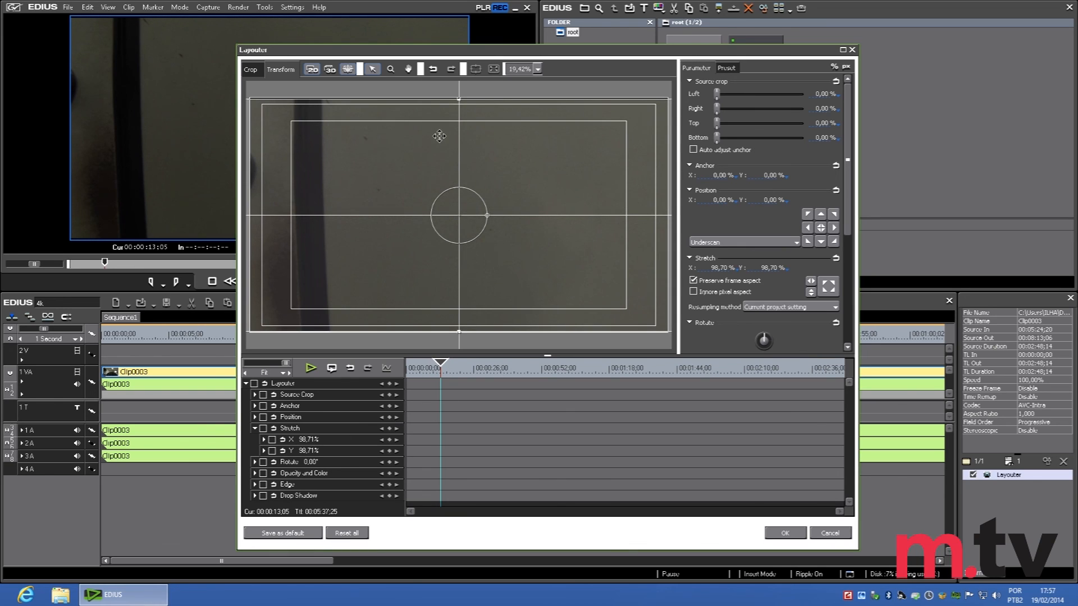
drag(542, 171, 540, 170)
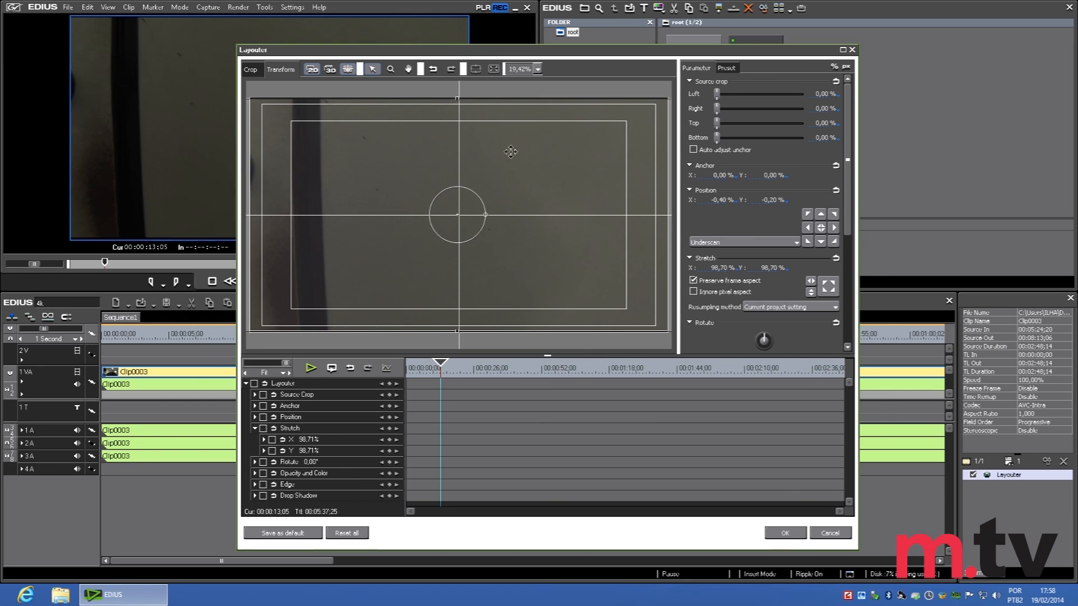
click(848, 534)
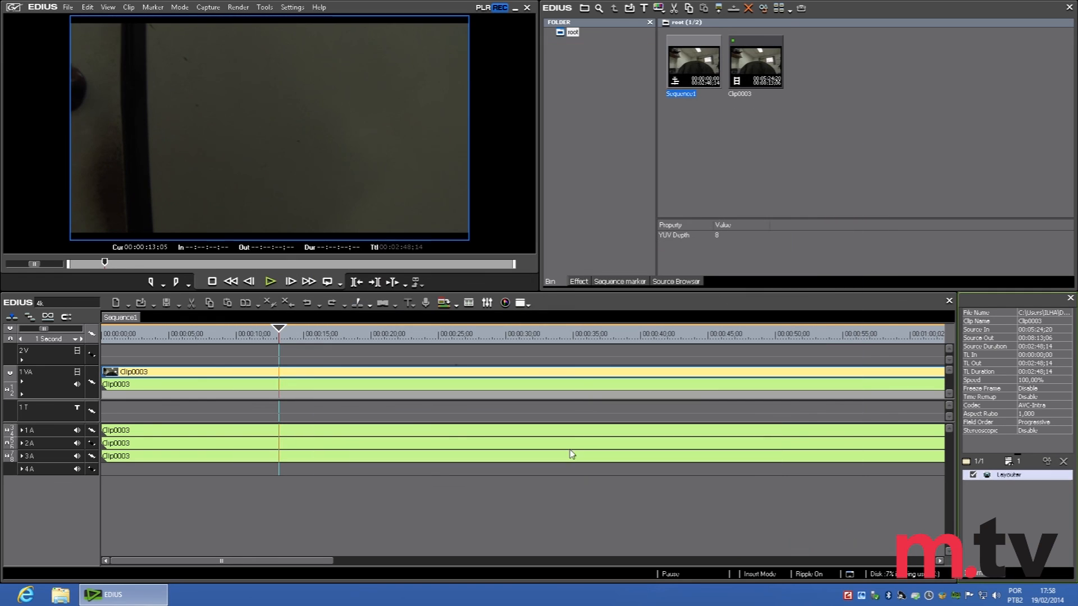
- Scrub through Clip0003 on the timeline from about 9 to 31 seconds to review the 4K footage
drag(280, 331, 234, 340)
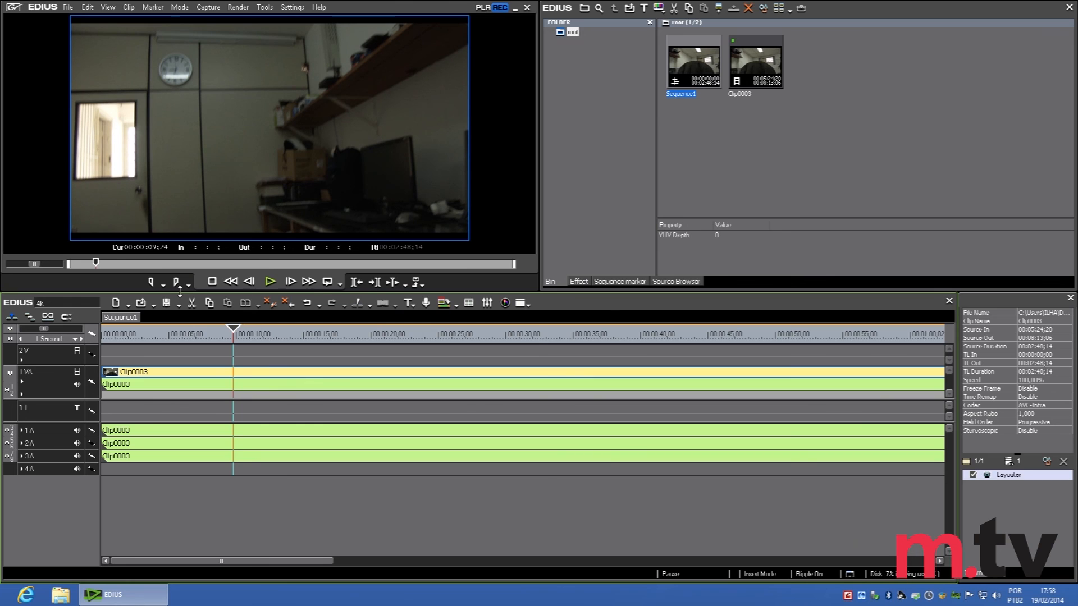
drag(214, 332, 386, 333)
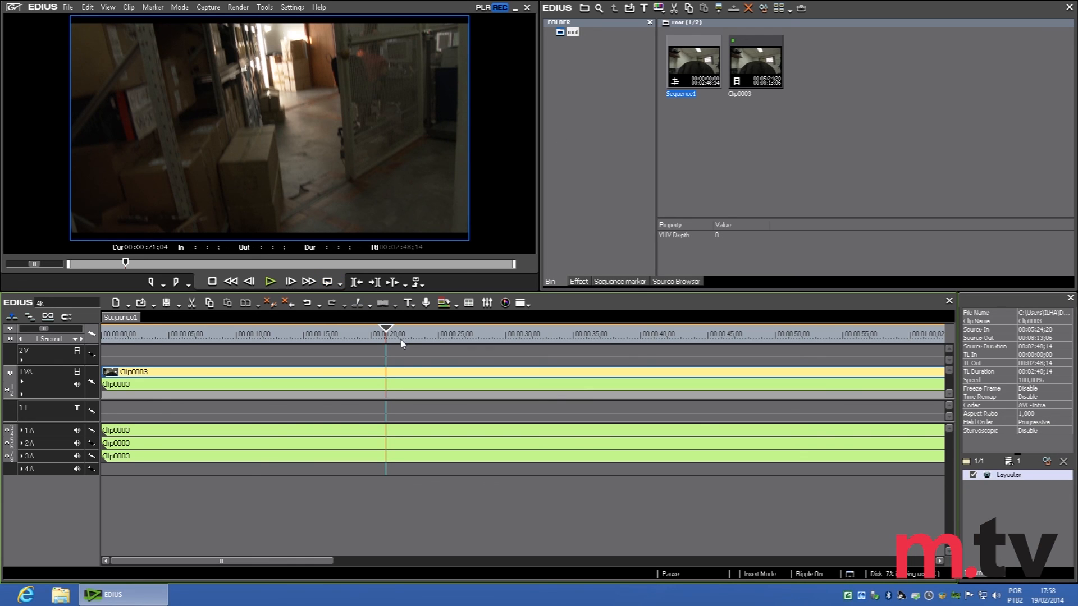
drag(397, 335, 458, 335)
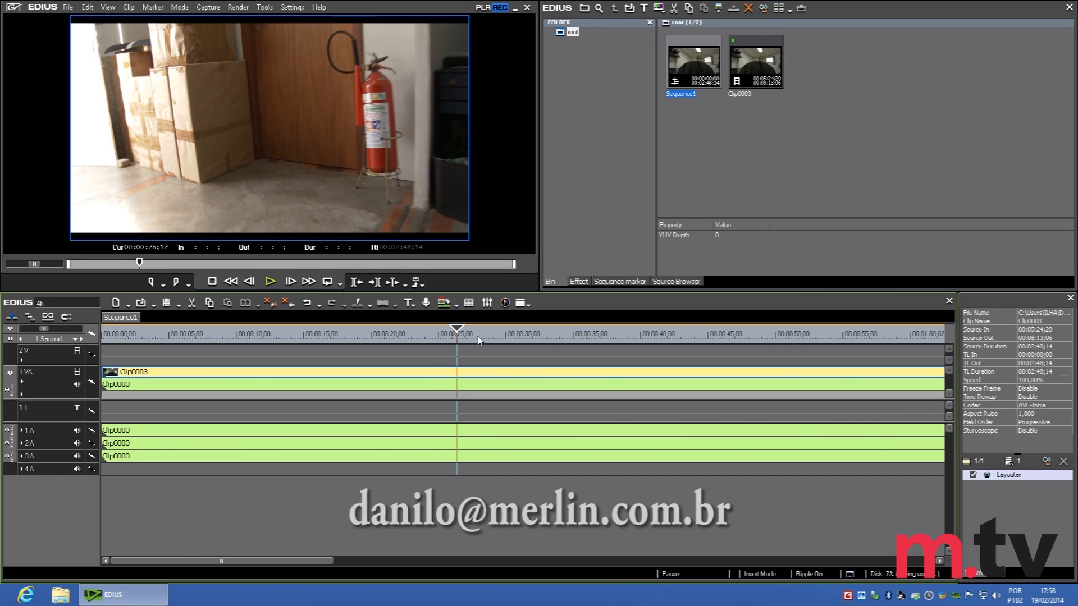
drag(465, 335, 527, 334)
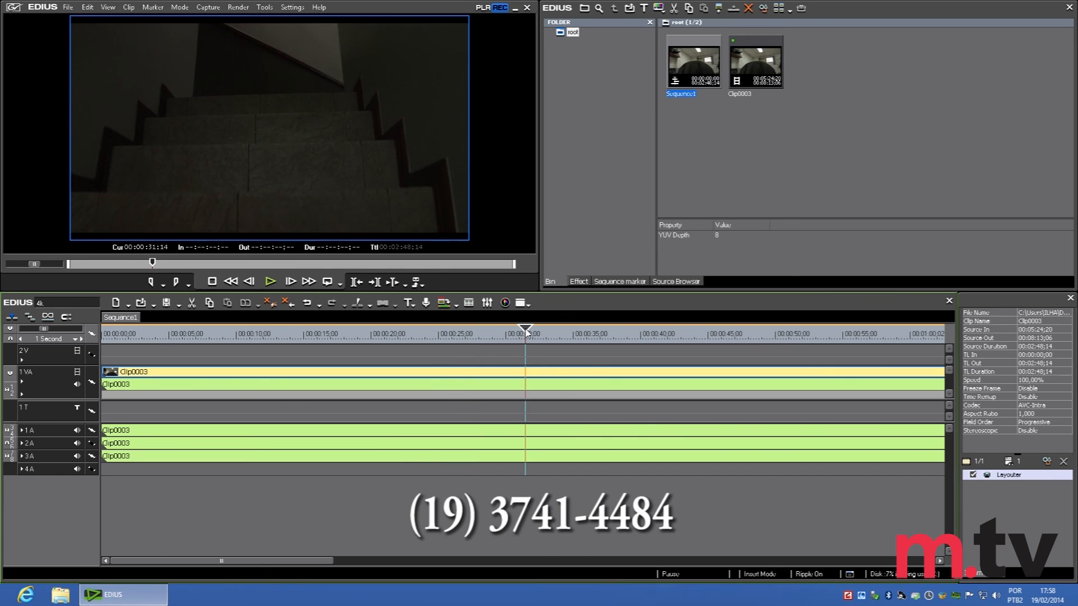